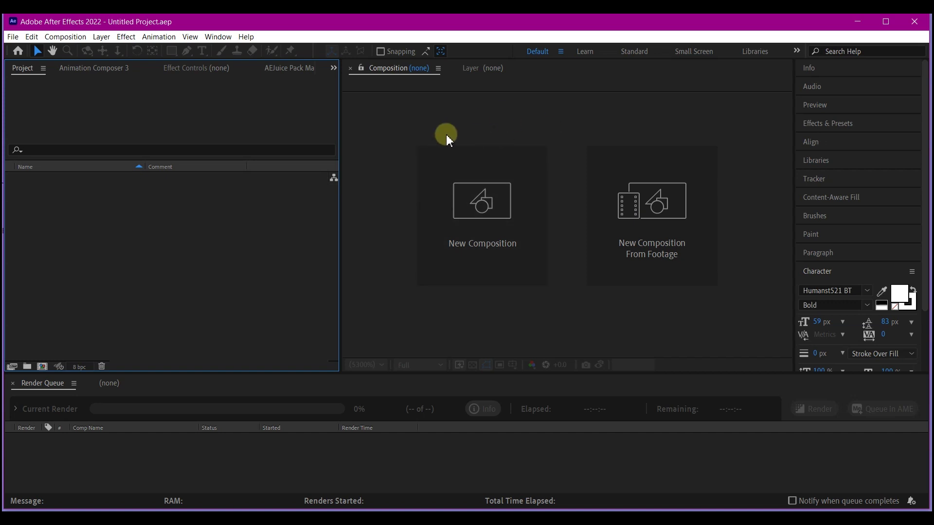
- Create the 'Water Drop Logo' composition at 1920×1080, 30 fps, lasting 0:00:10:00
click(507, 197)
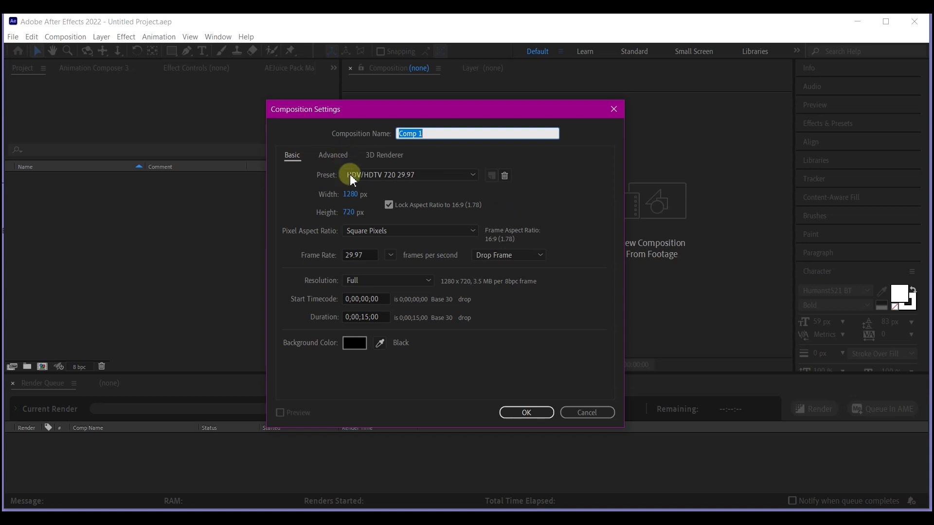
key(Tab)
text(19)
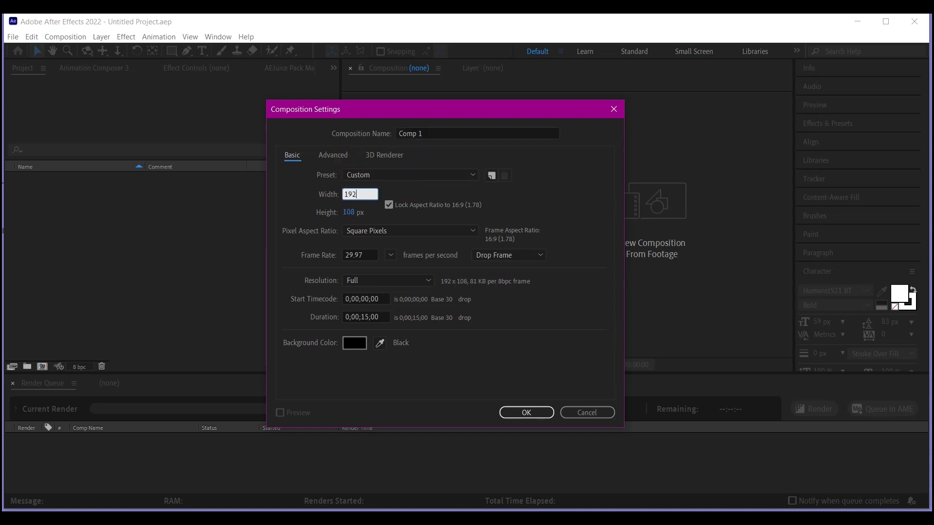
click(355, 209)
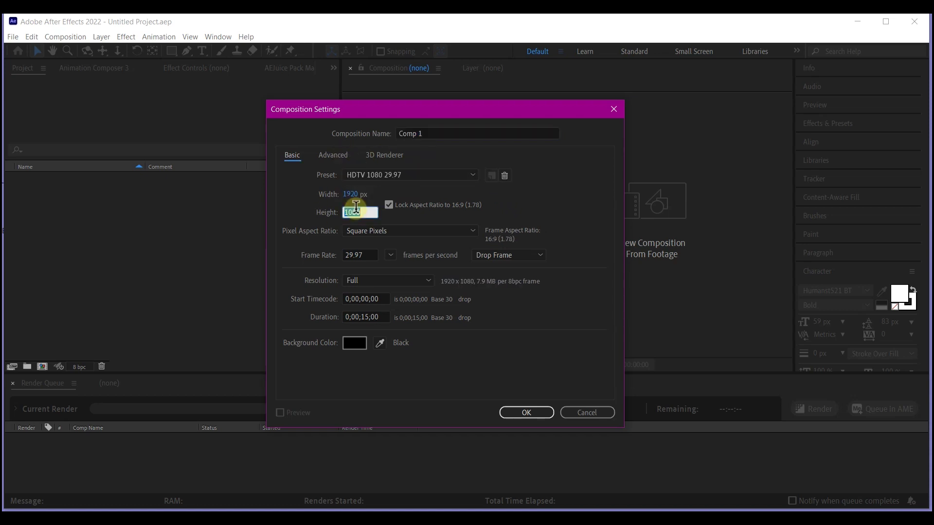
text(1)
click(295, 209)
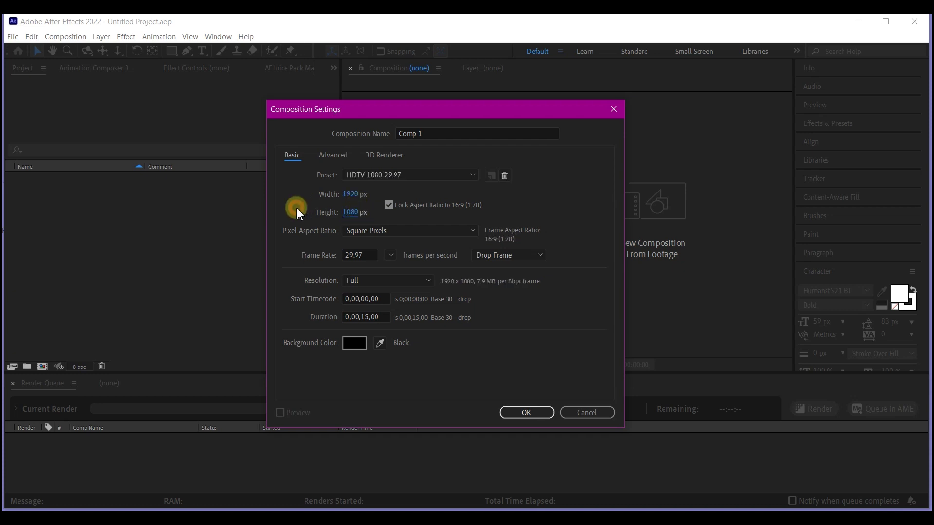
click(390, 255)
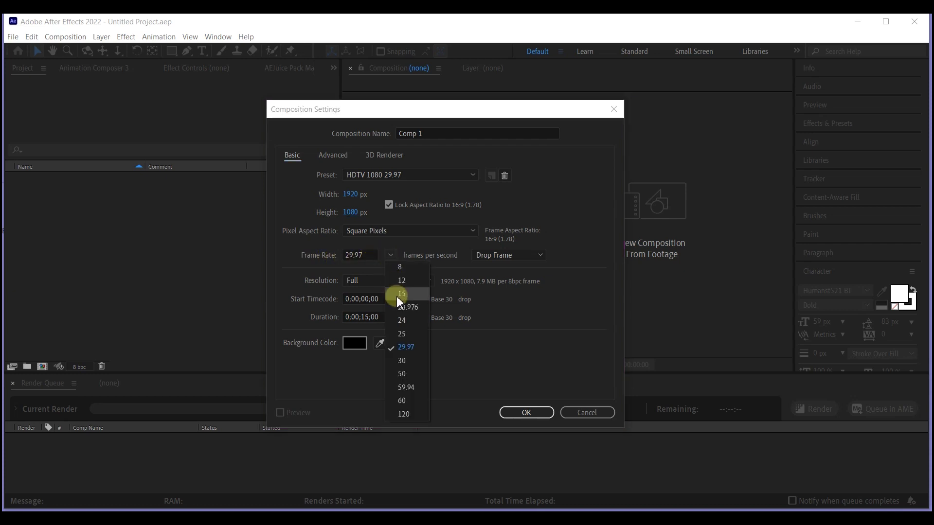
click(404, 360)
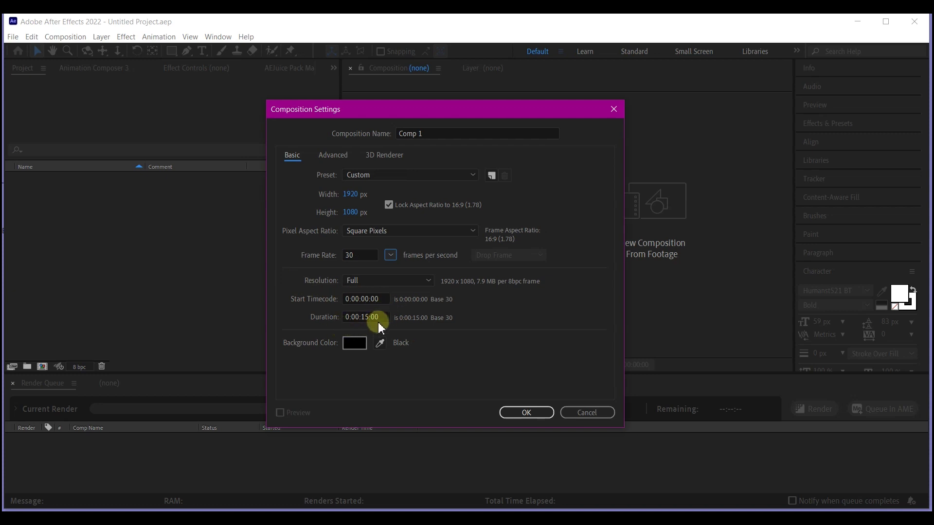
drag(381, 317, 274, 319)
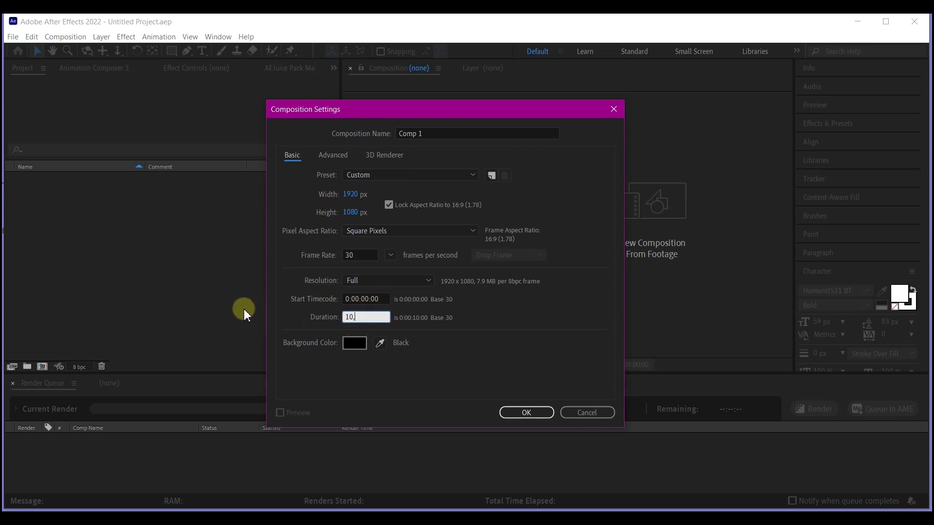
click(431, 132)
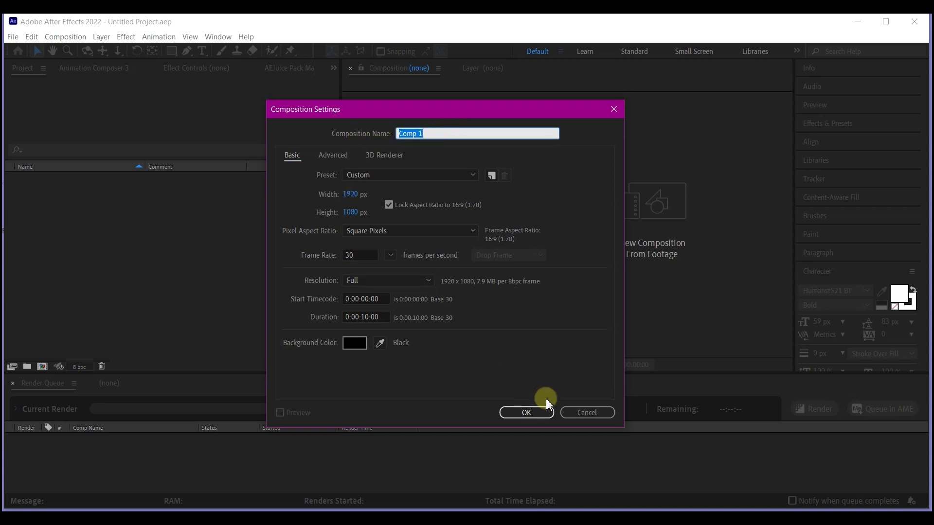
click(538, 412)
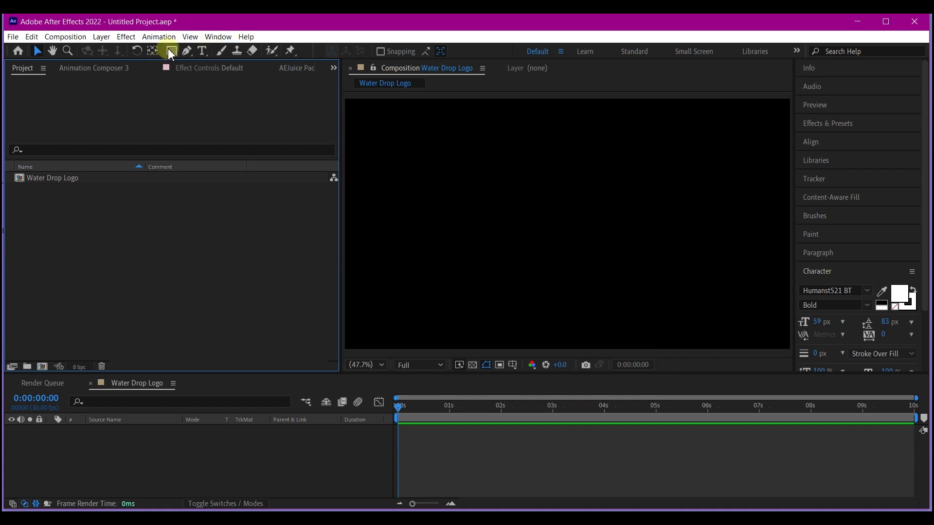
- Draw an orange circle on a new shape layer with the Ellipse Tool
mouse_move(173, 52)
mouse_down()
mouse_move(181, 77)
mouse_move(221, 79)
mouse_up()
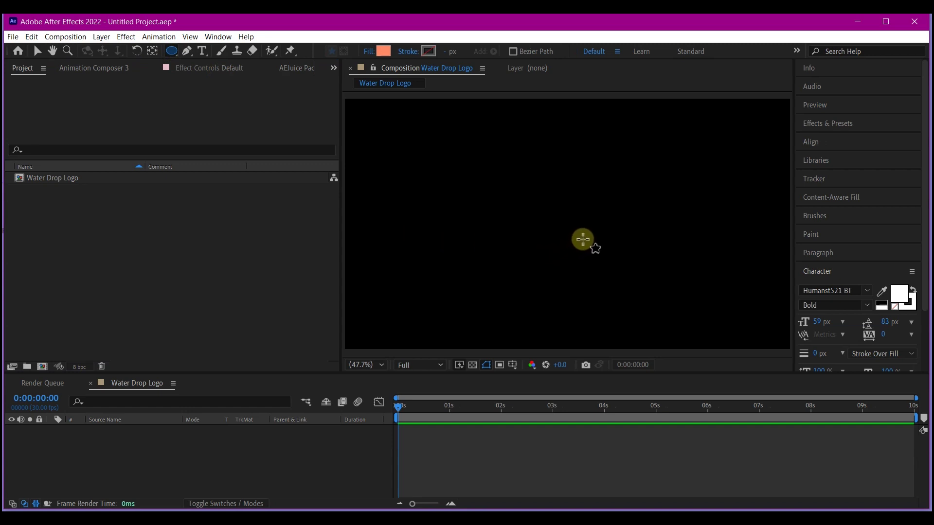
mouse_move(584, 236)
mouse_down()
mouse_move(604, 262)
mouse_move(592, 256)
mouse_up()
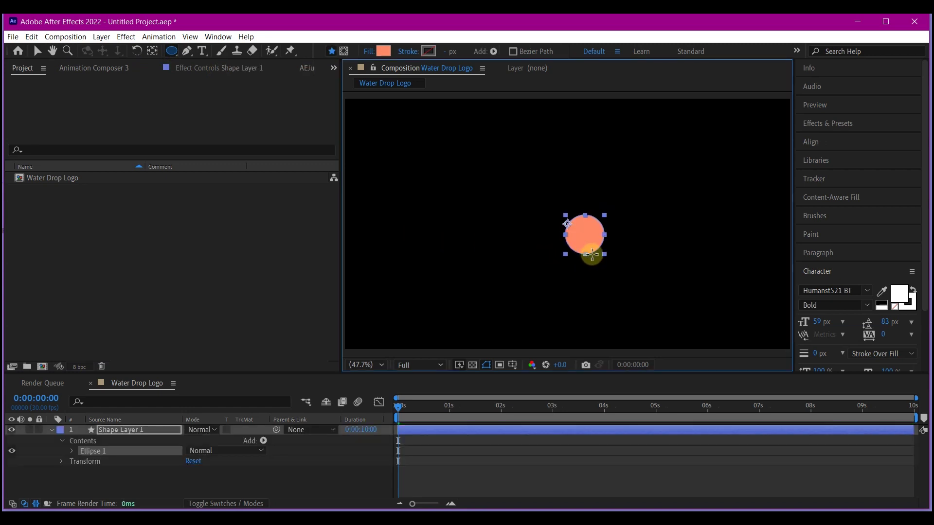
drag(595, 257, 594, 257)
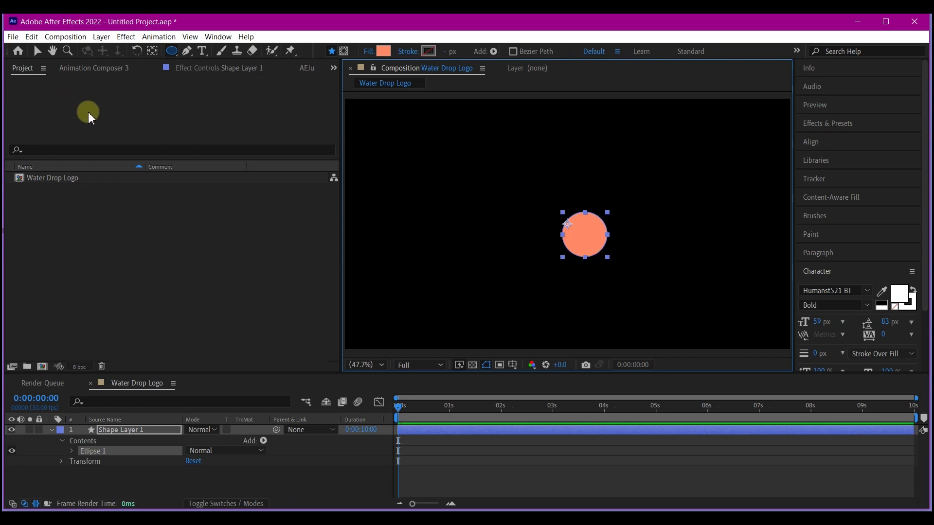
- Centre the circle horizontally and vertically in the composition with the Align panel
click(36, 51)
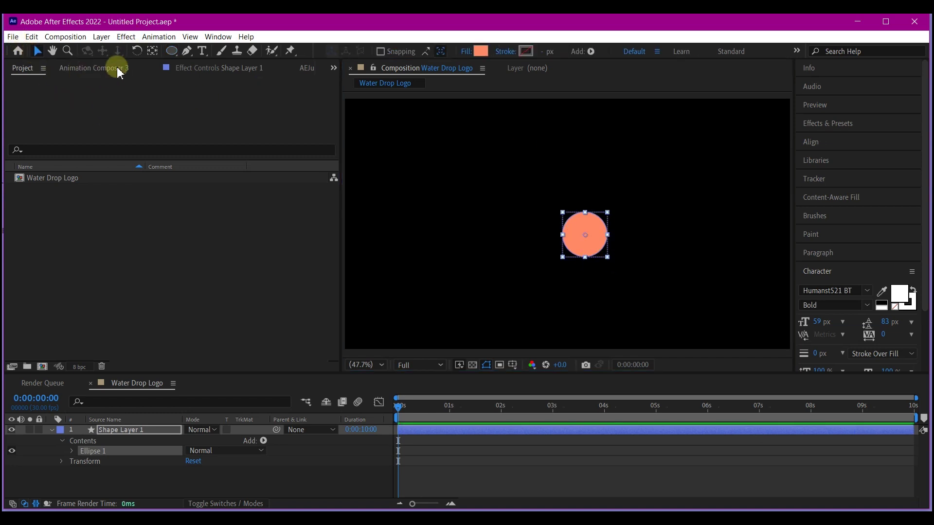
click(153, 51)
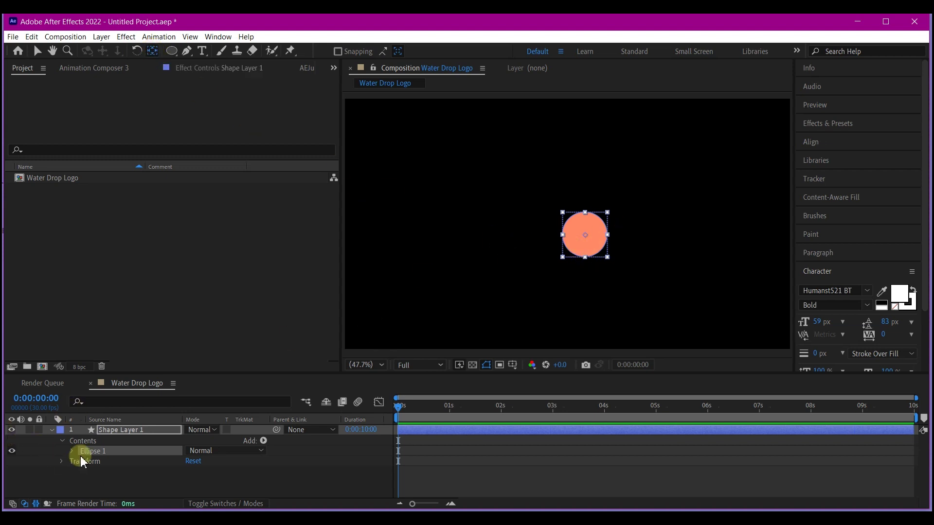
click(126, 431)
key(v)
click(826, 142)
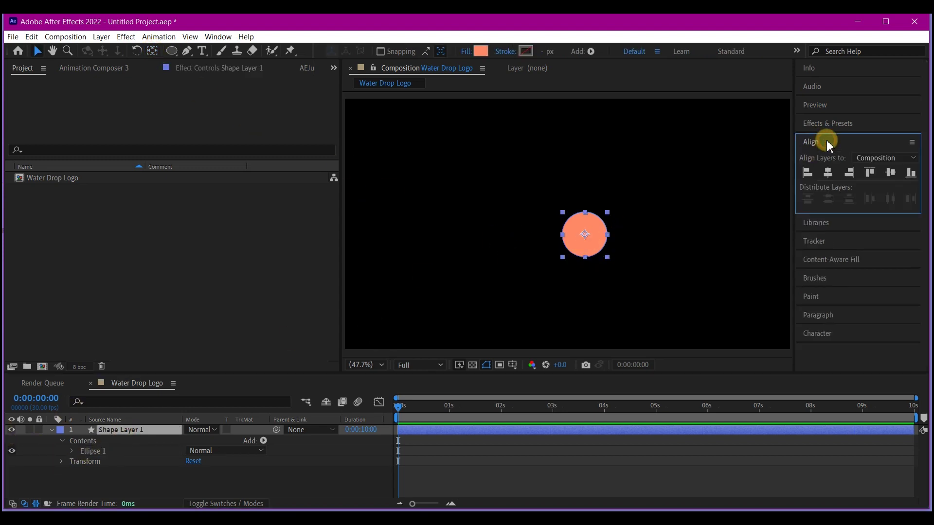
click(827, 172)
click(891, 174)
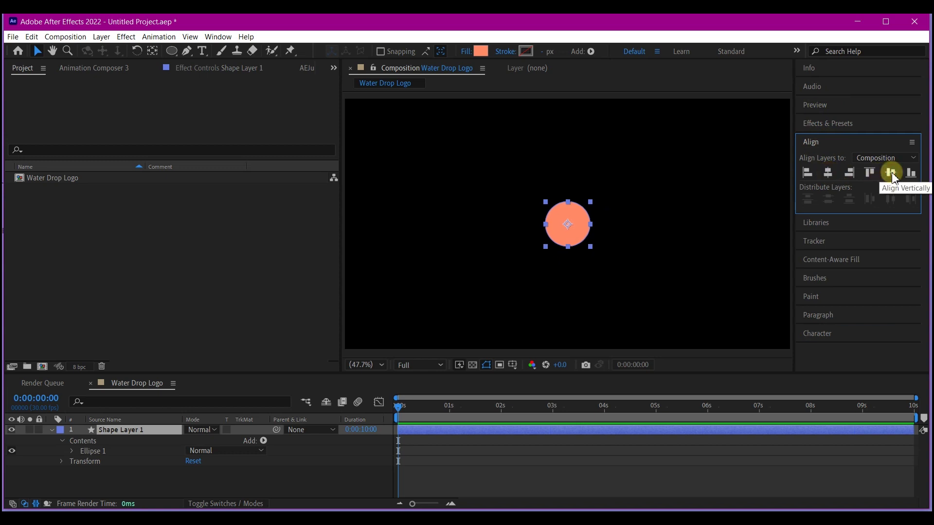
- Duplicate the circle layer and set the fill to light blue (51D1F2)
click(140, 440)
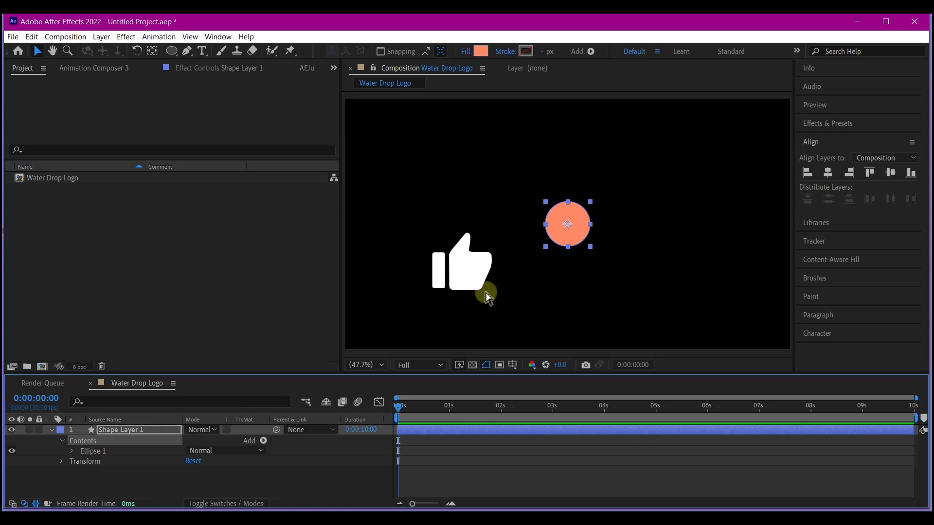
key(ctrl+d)
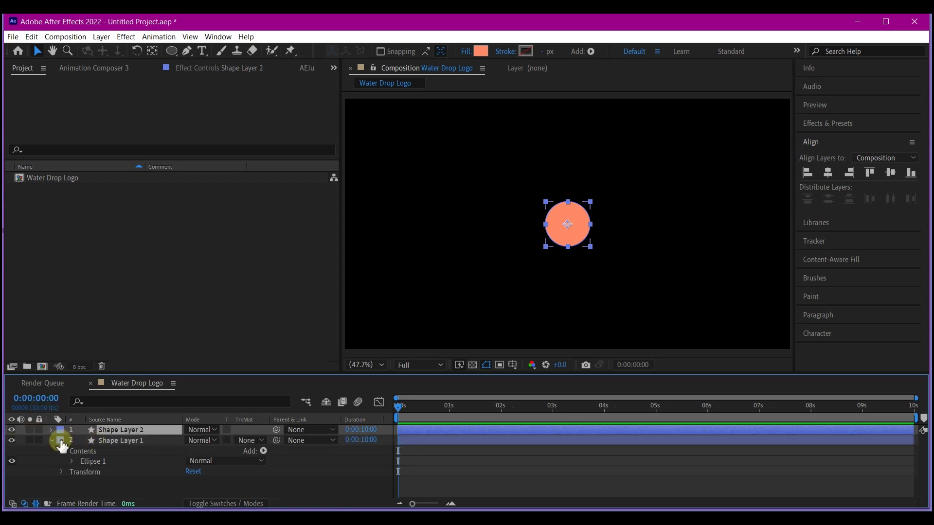
click(51, 441)
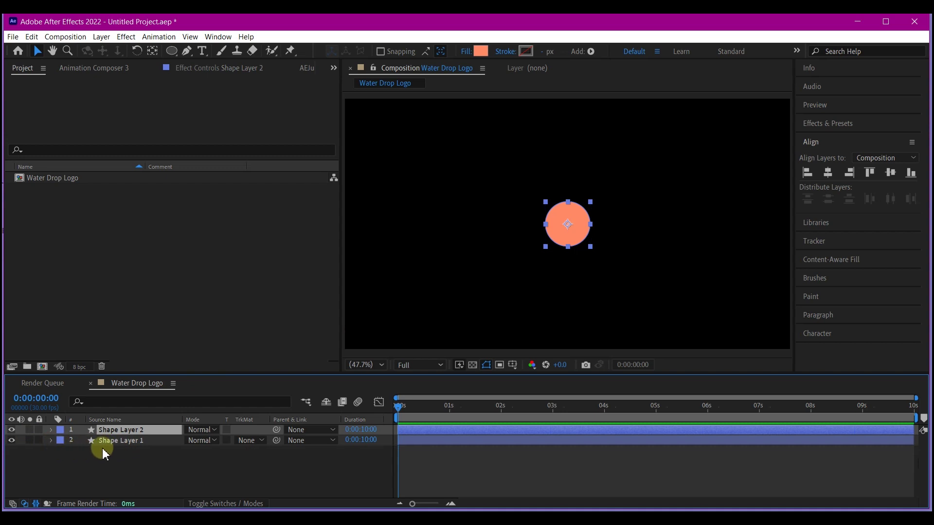
click(480, 53)
click(506, 404)
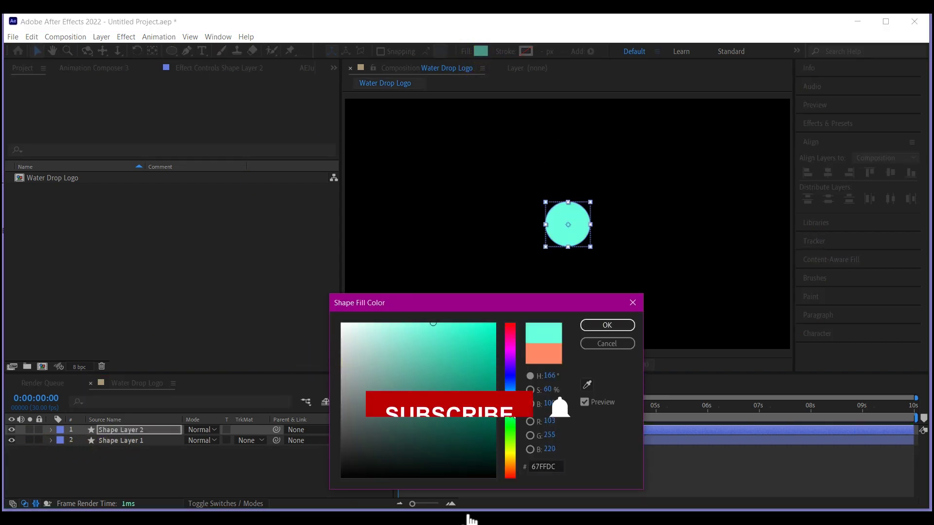
mouse_move(402, 355)
mouse_down()
mouse_move(395, 338)
mouse_move(443, 331)
mouse_up()
click(509, 394)
click(607, 325)
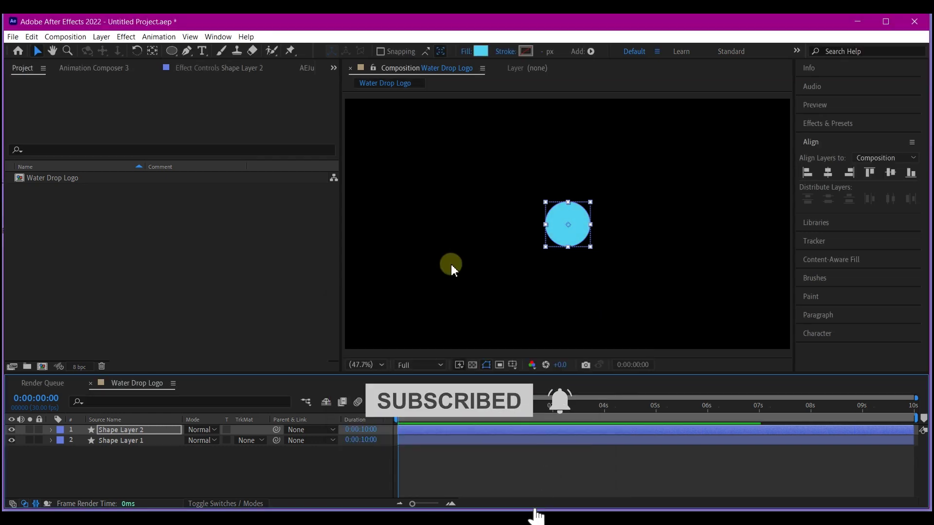
- Stretch the duplicate circle into a wide ellipse and push it to the frame's top edge
click(124, 429)
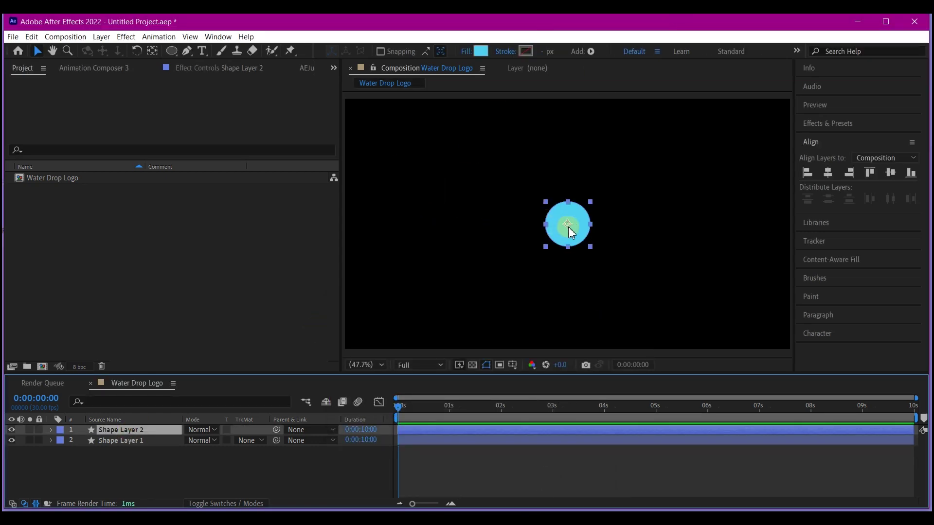
drag(571, 229, 564, 111)
drag(214, 471, 683, 108)
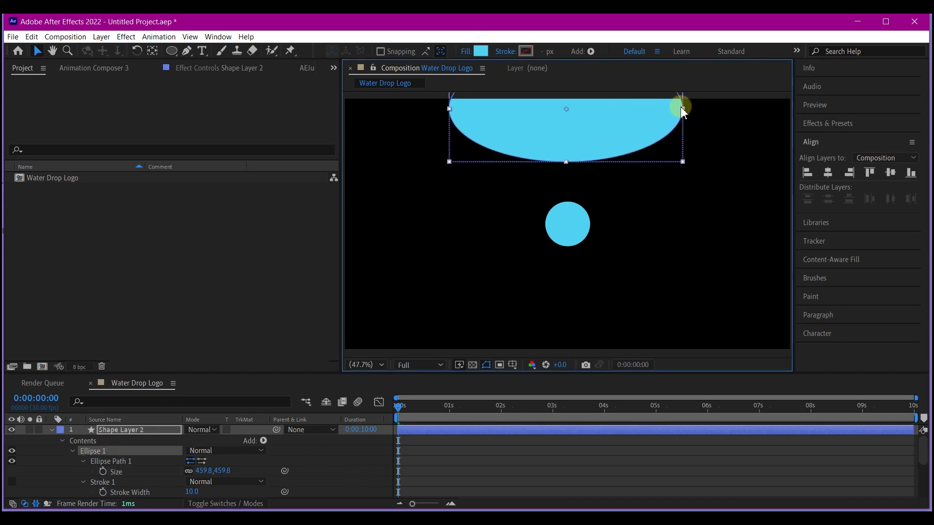
drag(567, 110, 565, 70)
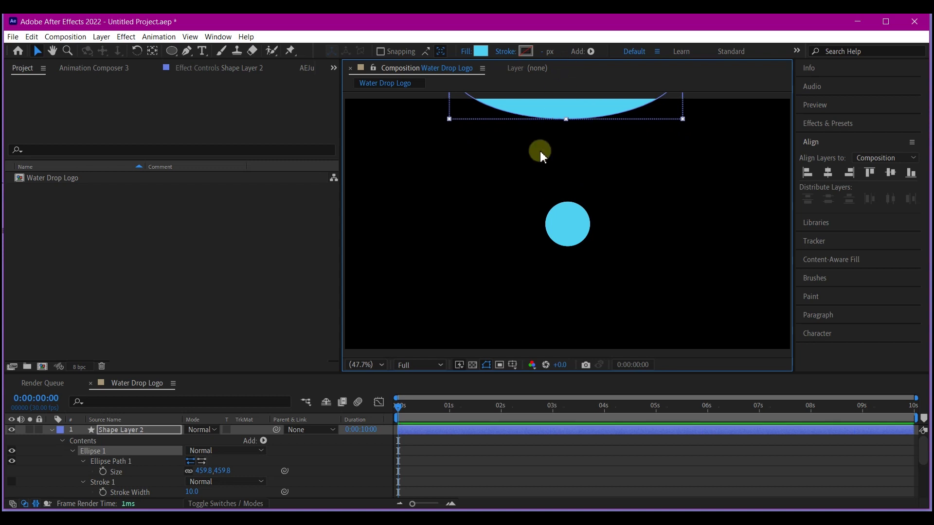
click(52, 429)
click(125, 441)
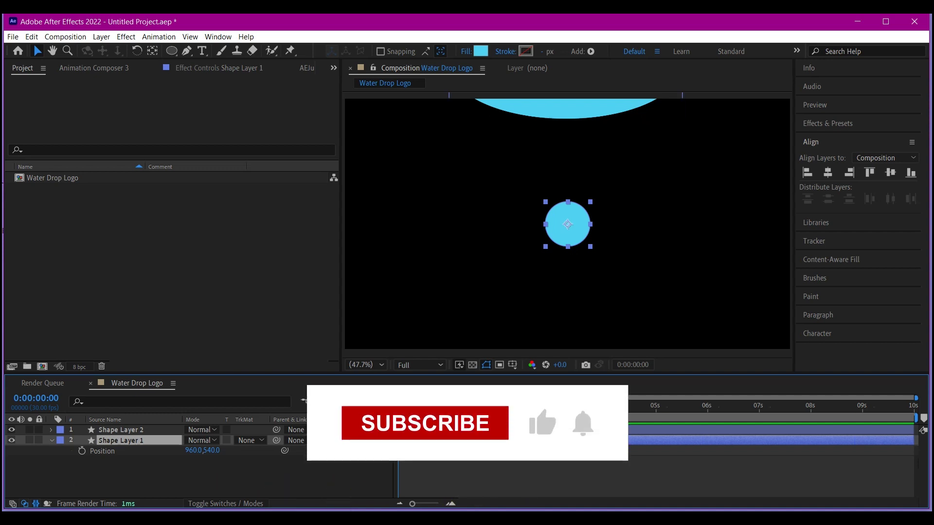
- Keyframe Shape Layer 1's Position from 960, 101.4 at 0s to 960, 540 at 1s
key(Page_Up)
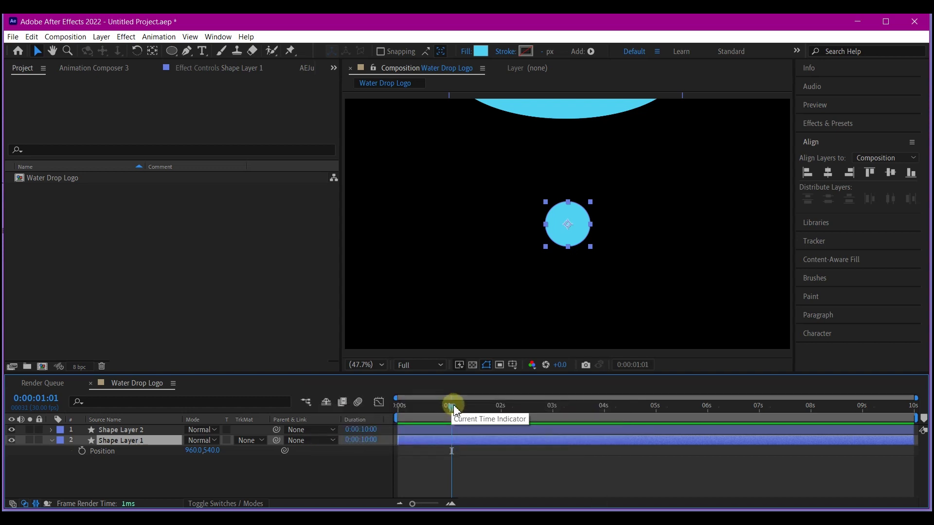
click(82, 450)
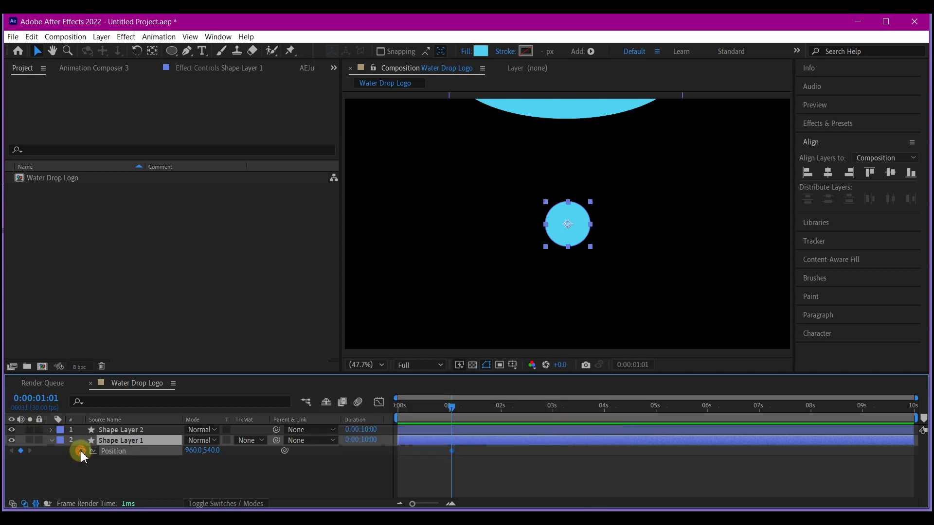
drag(417, 410, 394, 413)
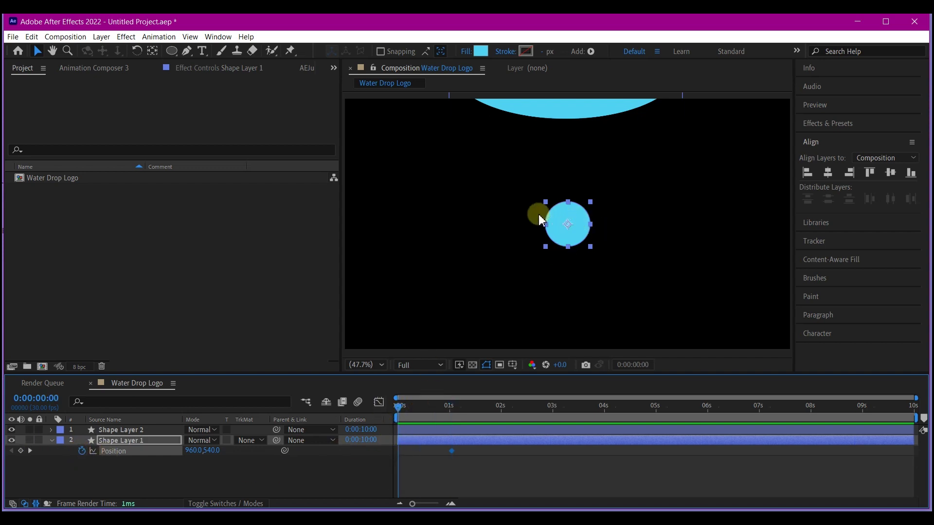
drag(570, 230, 559, 101)
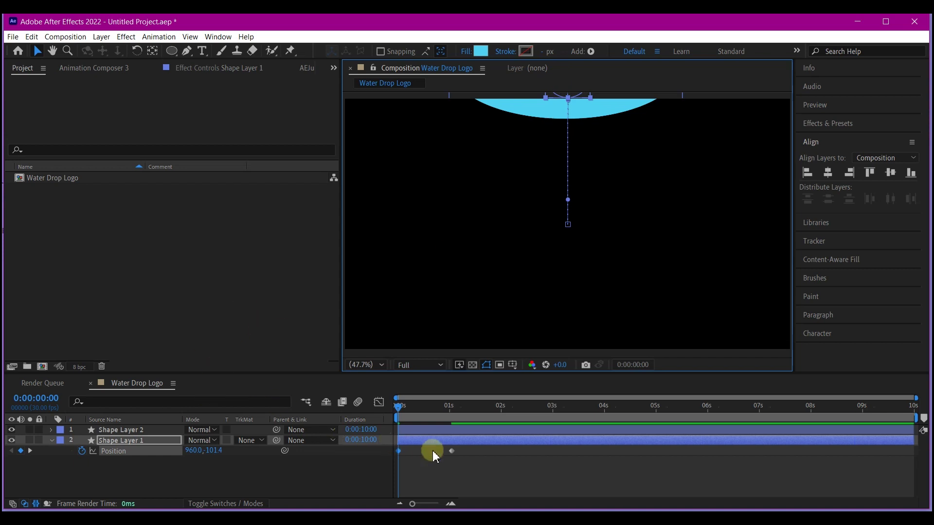
- Apply Turbulent Displace to the drop and drive its Evolution with the expression time*100
key(space)
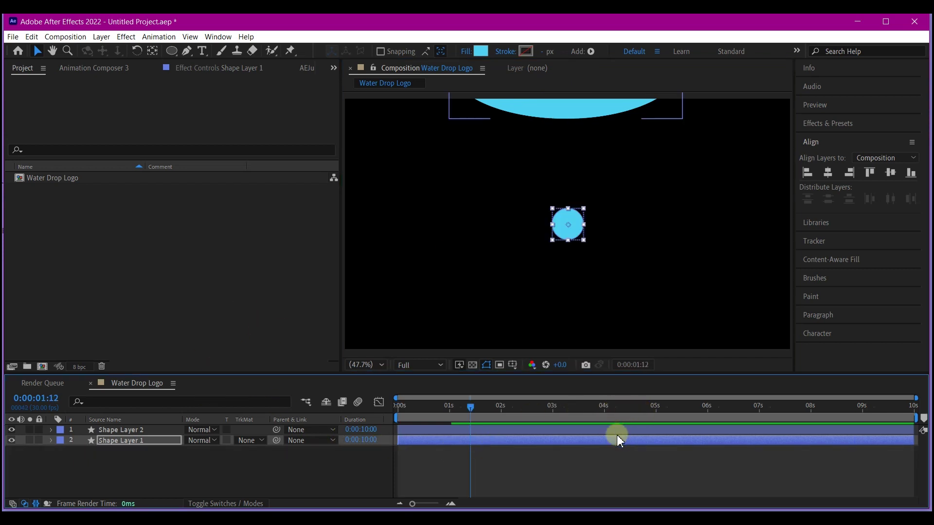
key(ctrl+space)
text(turb)
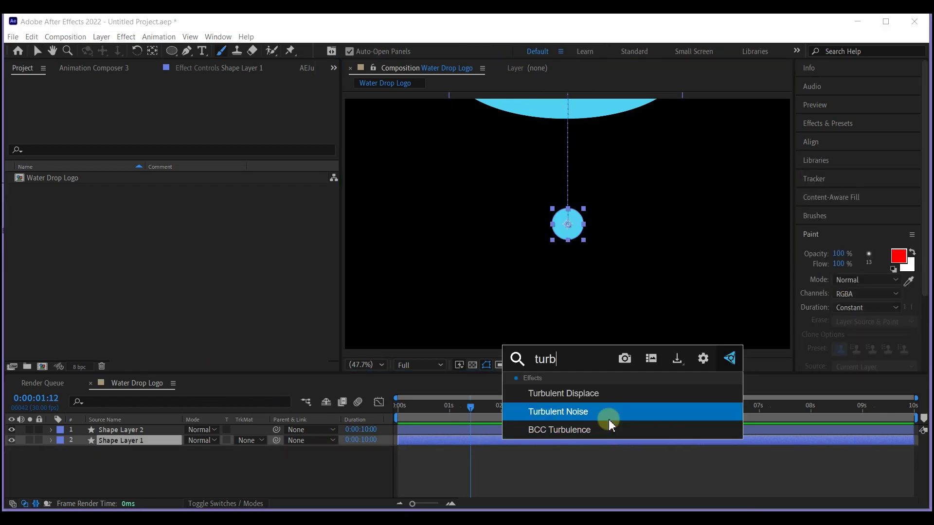
click(589, 391)
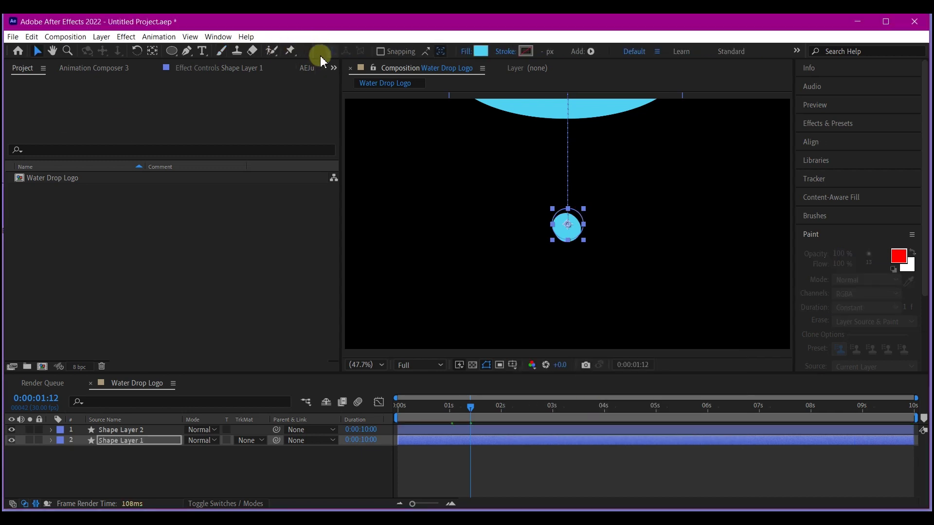
click(333, 68)
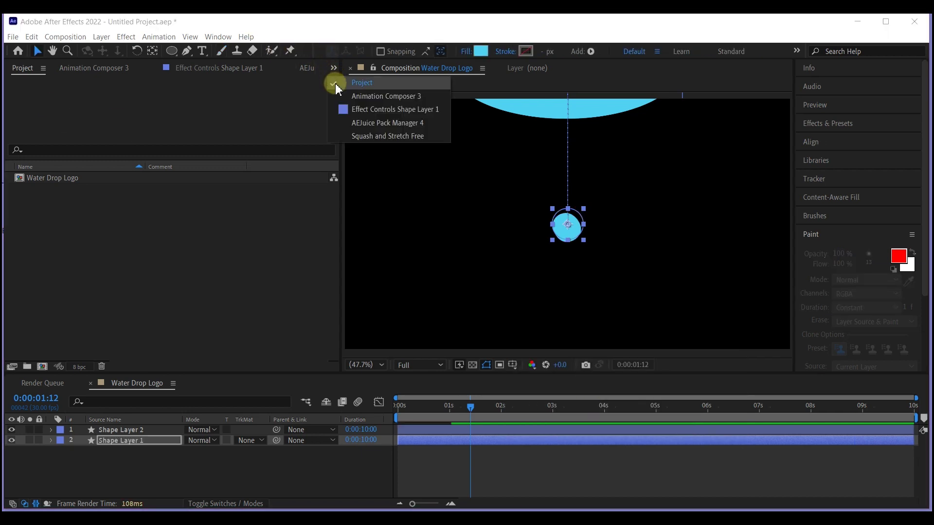
click(378, 110)
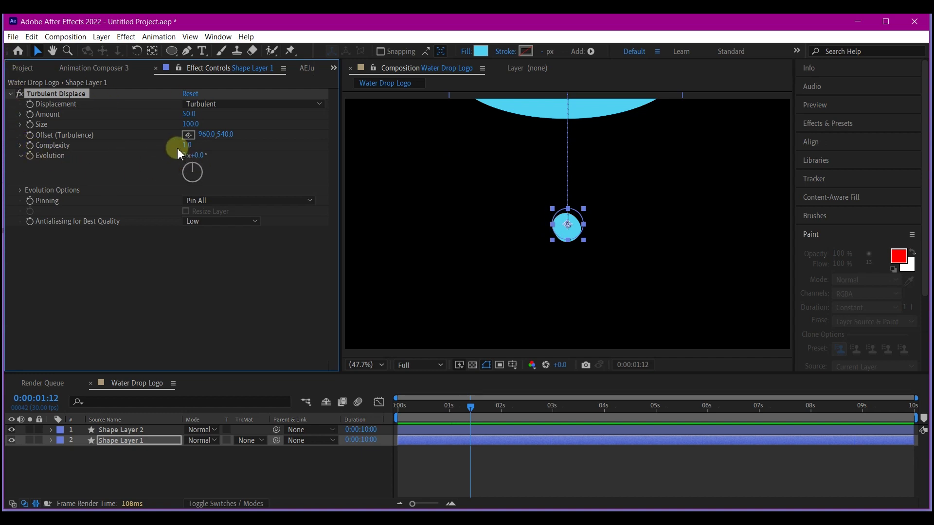
alt+click(29, 157)
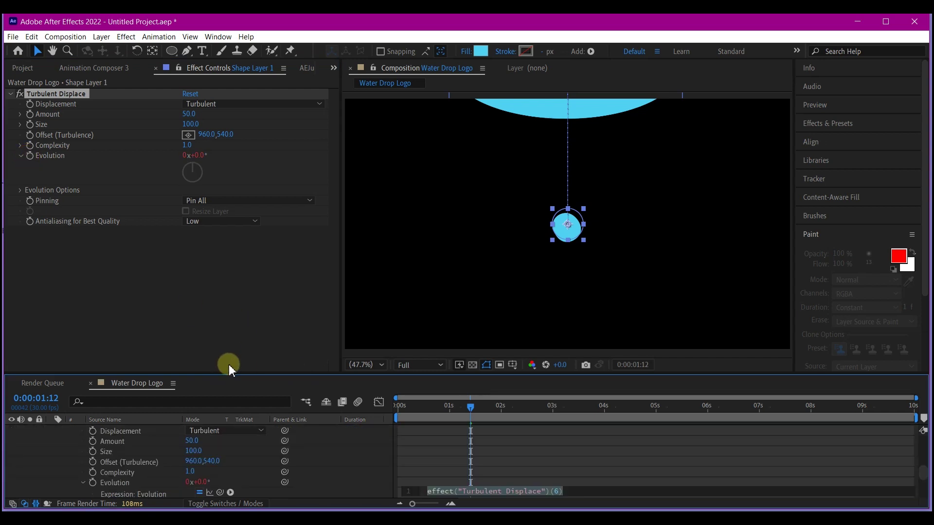
scroll(521, 470, down, 2)
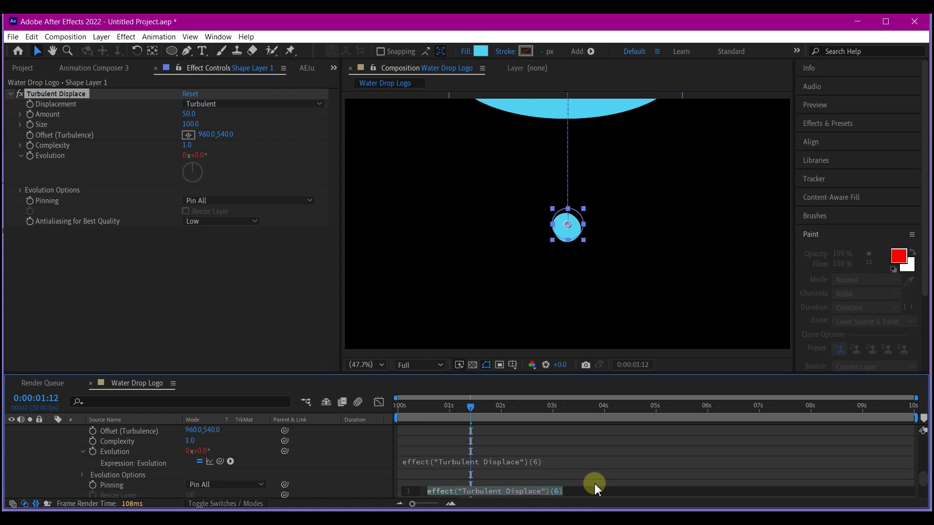
text(t)
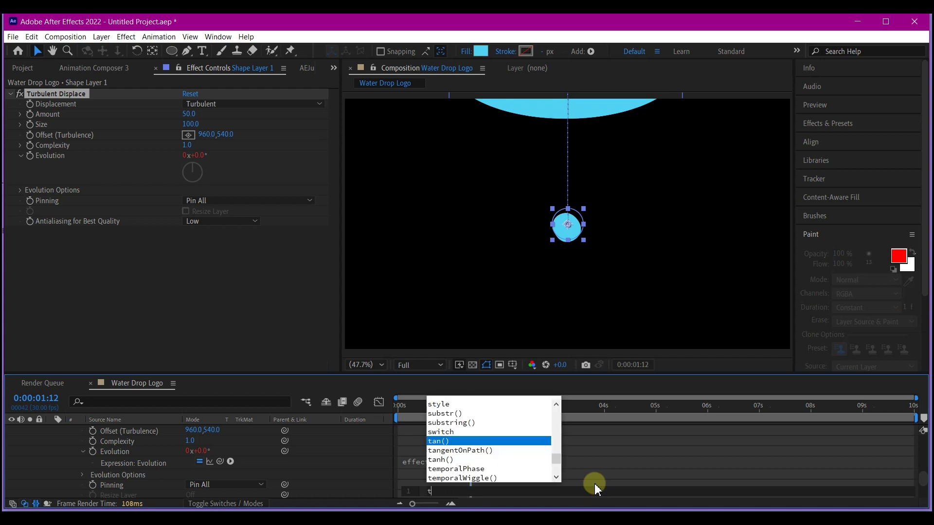
text(ime*100)
click(384, 468)
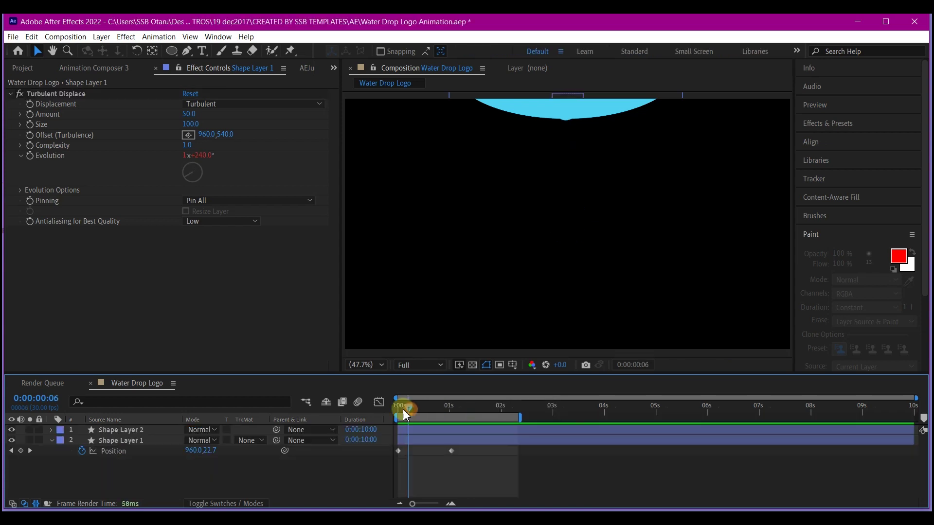
- Preview the wobbling drop and set the displacement Size to 50
drag(404, 414, 391, 413)
key(space)
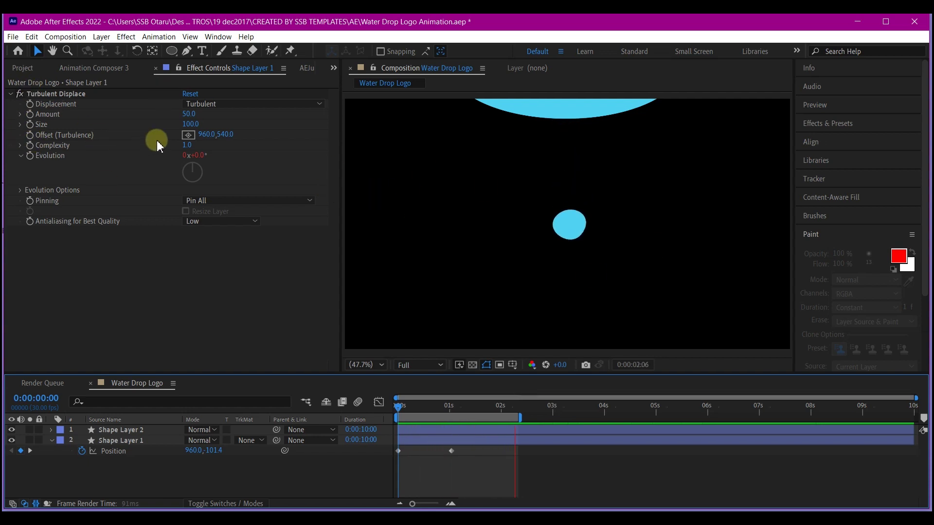
key(space)
click(188, 124)
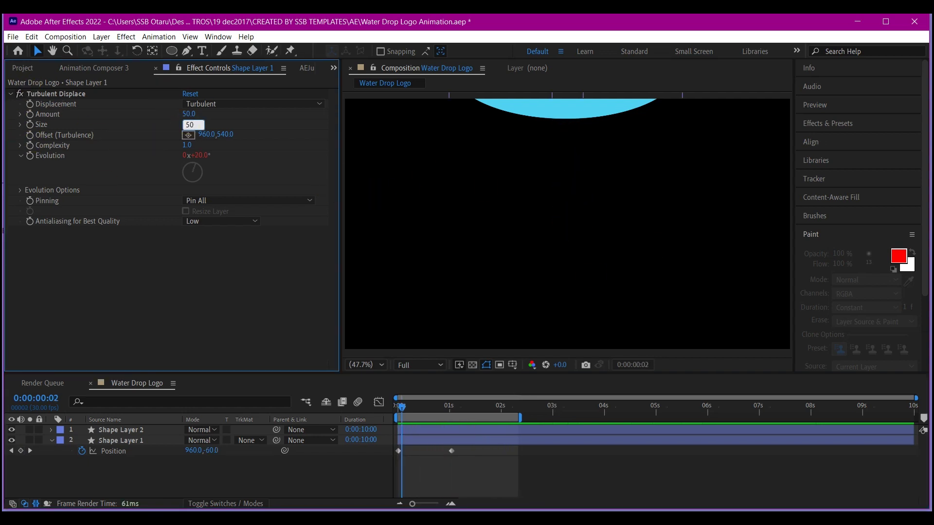
key(Return)
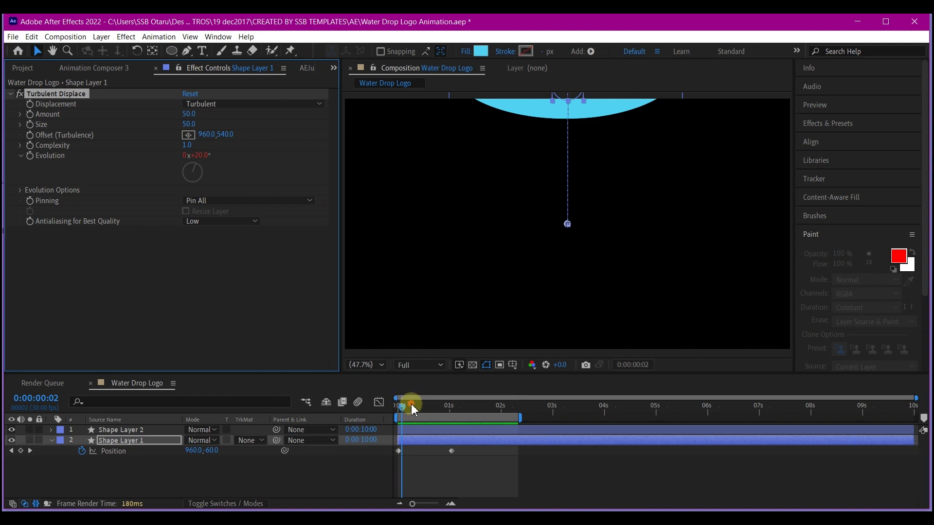
drag(411, 407, 393, 413)
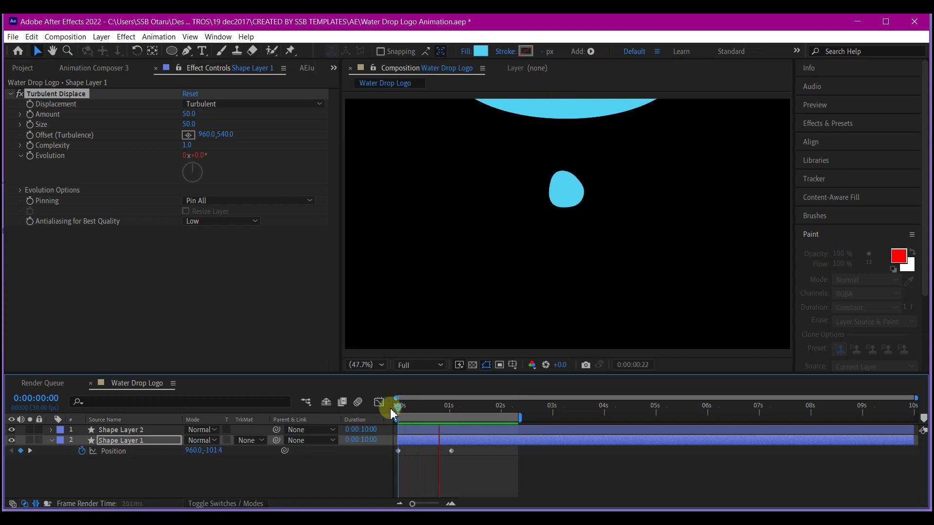
- Apply Easy Ease to both drop Position keyframes and stretch their speed-curve influence to 100%
key(space)
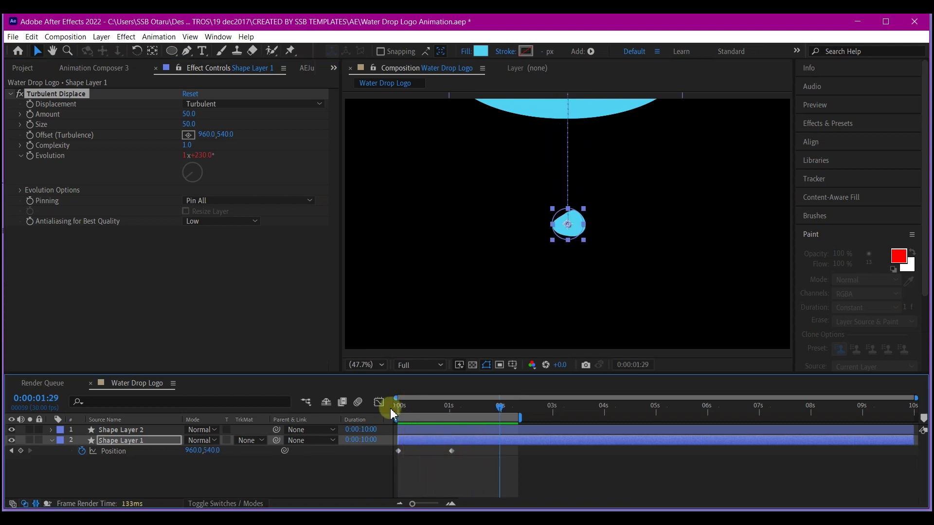
click(433, 441)
key(u)
key(p)
drag(480, 447, 377, 466)
key(F9)
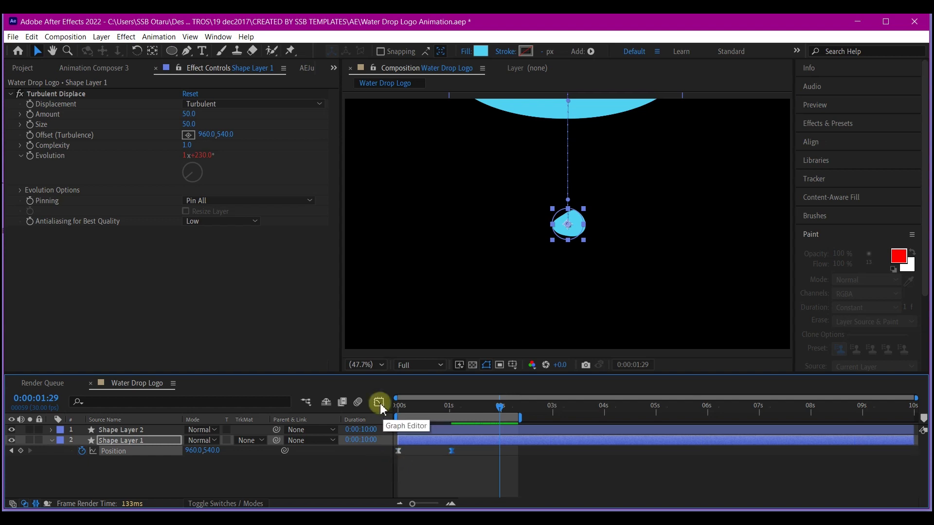
click(379, 402)
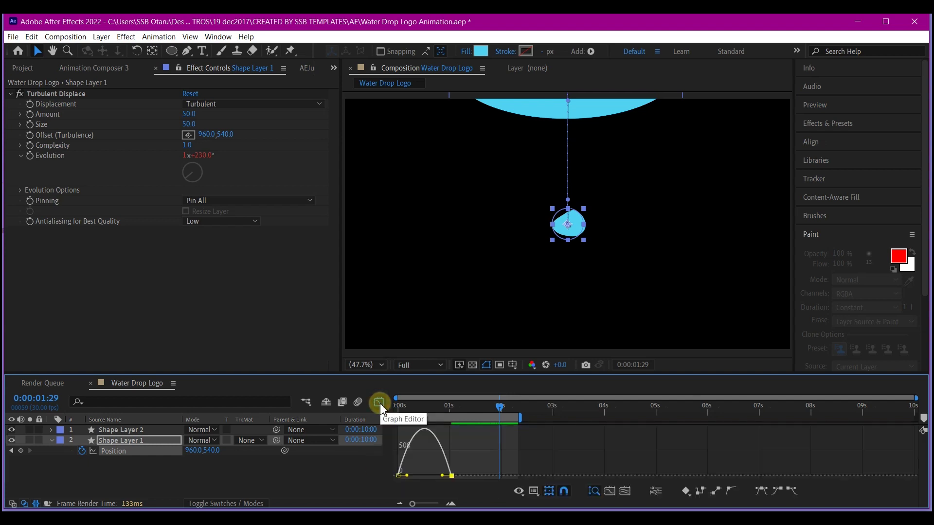
mouse_move(438, 479)
mouse_down()
mouse_move(407, 476)
mouse_move(434, 482)
mouse_up()
click(378, 402)
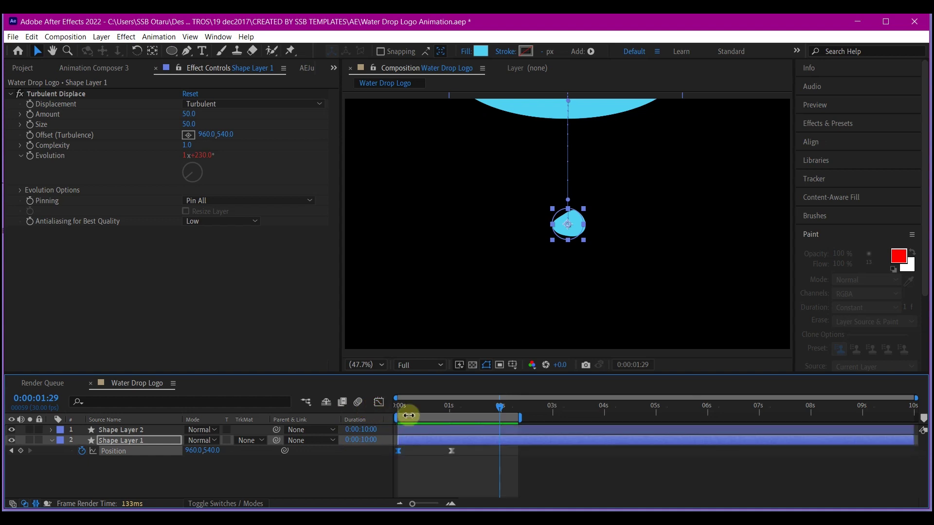
key(Home)
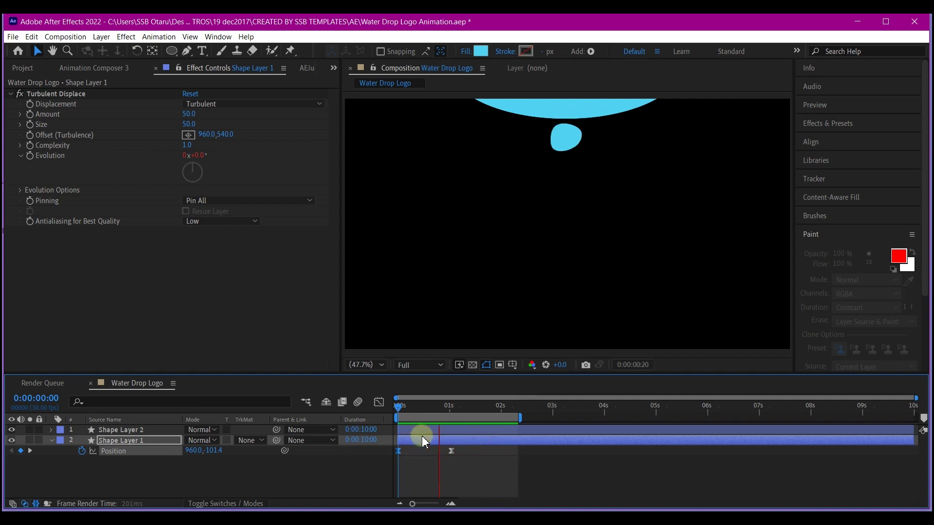
- Move the drop's landing Position keyframe down to the bottom of the frame
key(u)
key(u)
click(456, 406)
scroll(145, 437, up, 5)
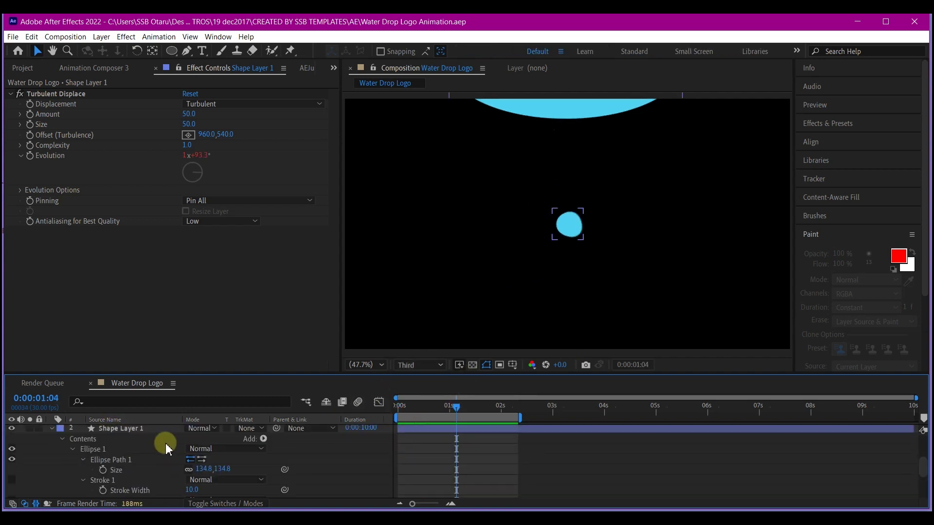
click(117, 442)
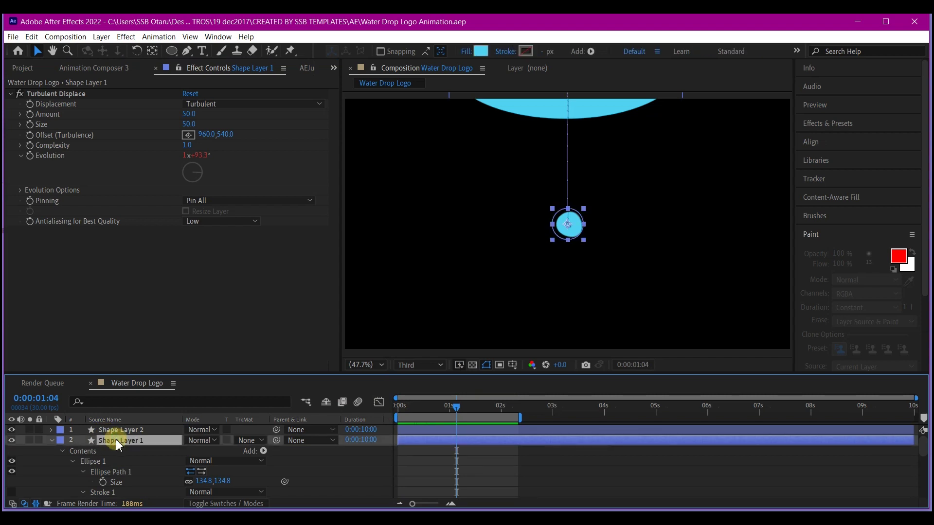
key(p)
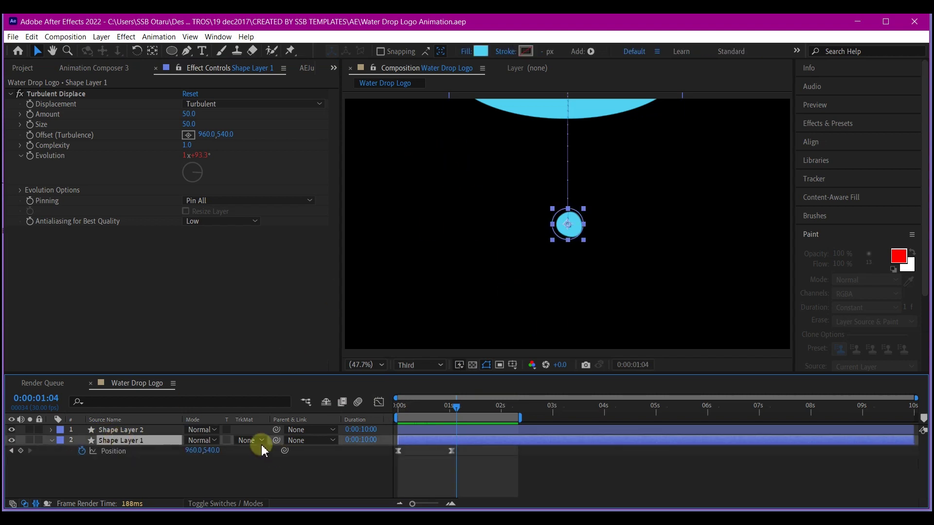
click(12, 451)
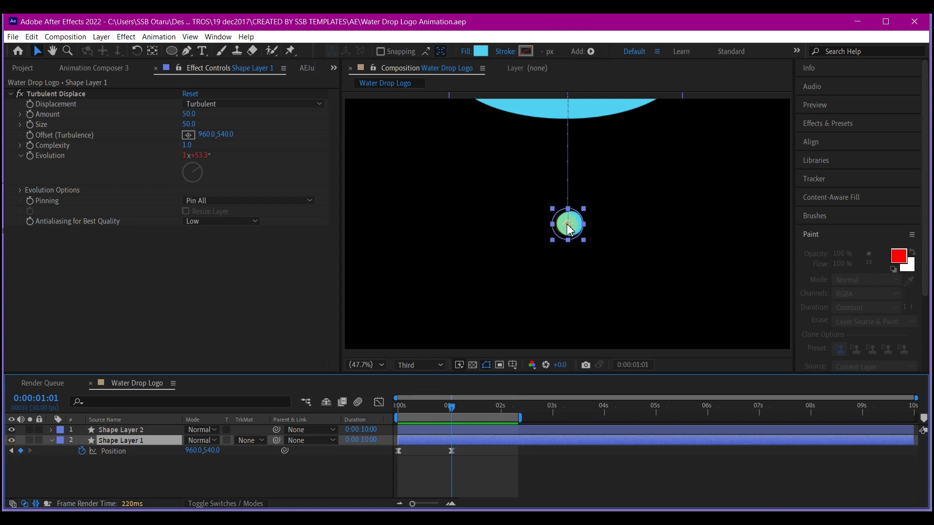
drag(568, 226, 564, 336)
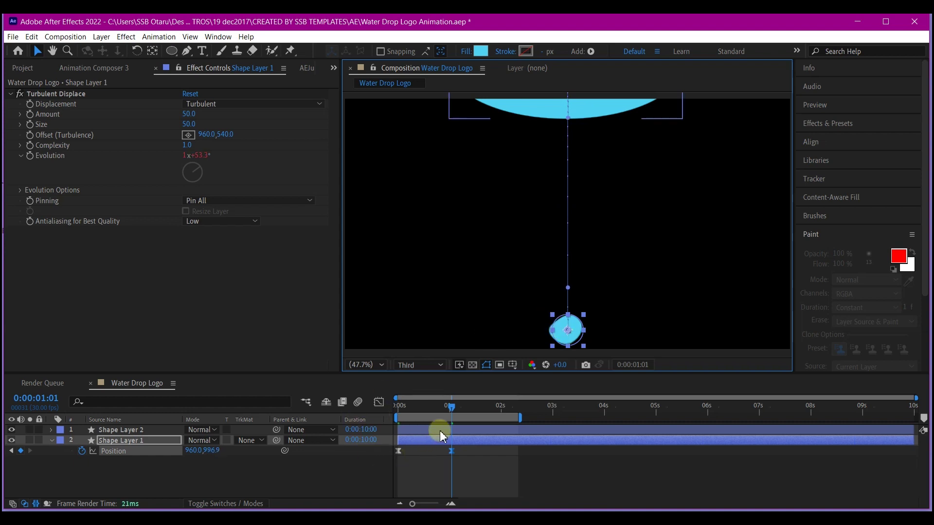
- Shift the landing keyframe later, to around 2s, and preview the longer fall
drag(431, 406, 389, 416)
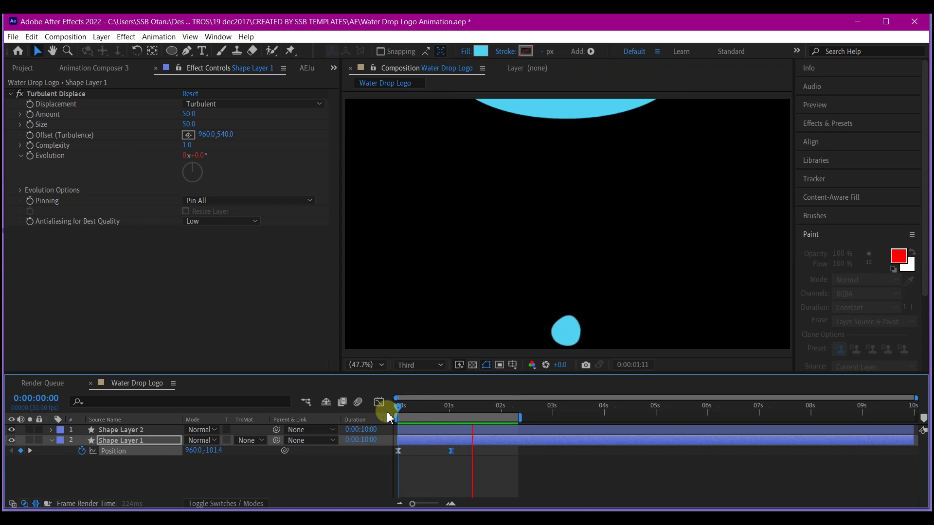
key(space)
mouse_move(458, 453)
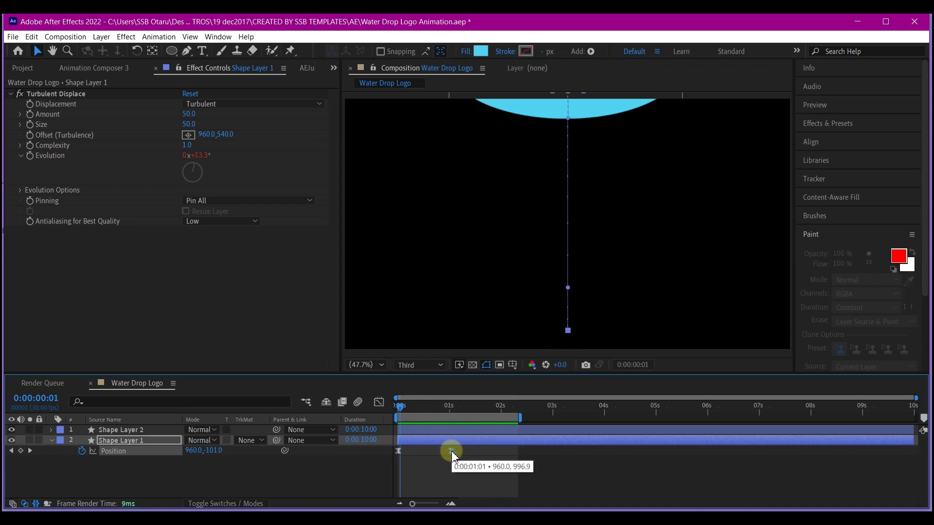
drag(458, 453, 499, 453)
key(Home)
key(space)
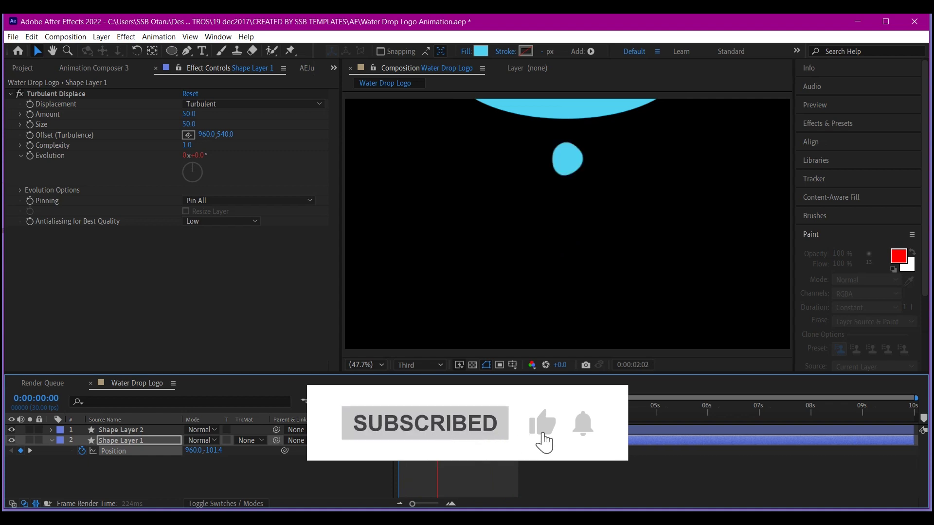
key(space)
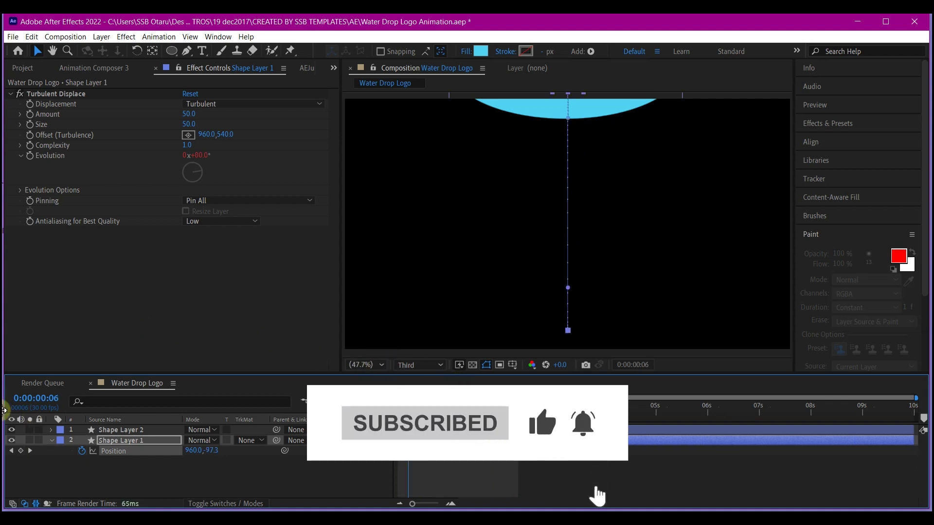
- Pre-compose Shape Layer 2 into a new composition named 'water drop' with all attributes moved
click(119, 438)
click(120, 429)
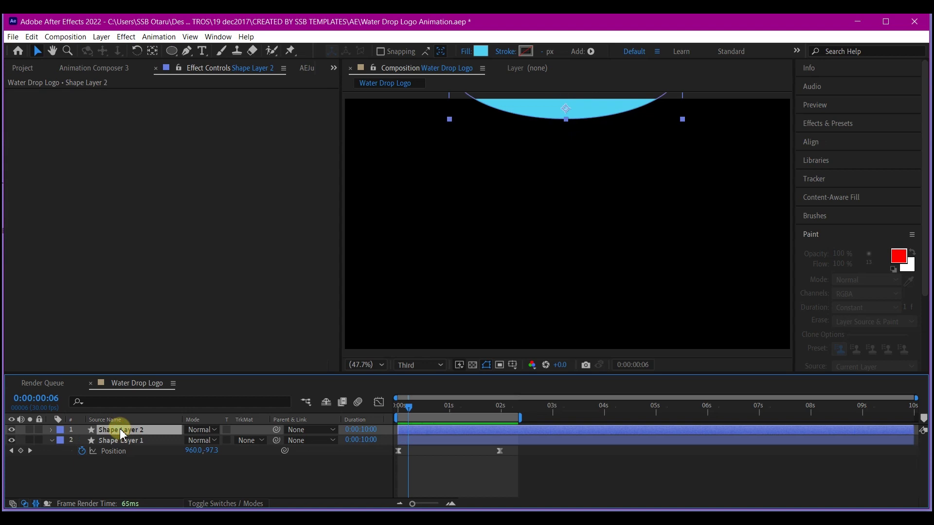
key(ctrl+shift+c)
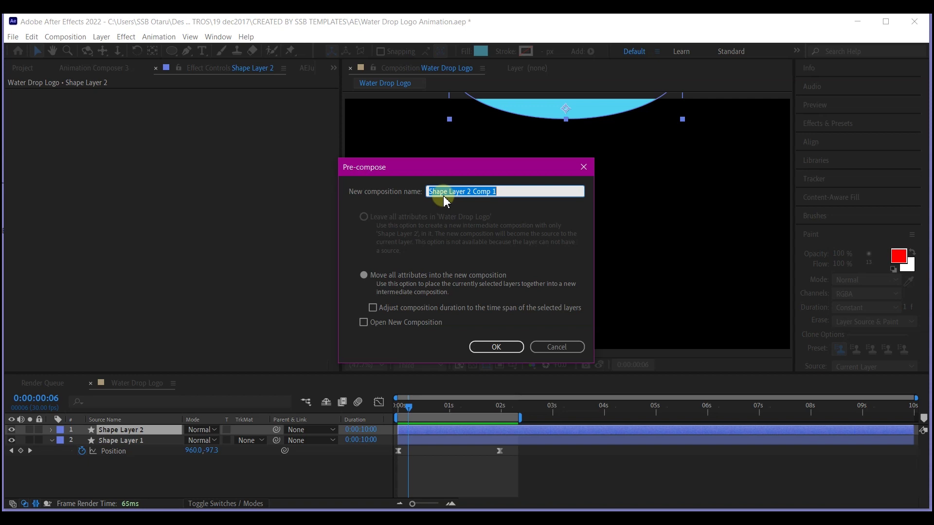
text(water drop)
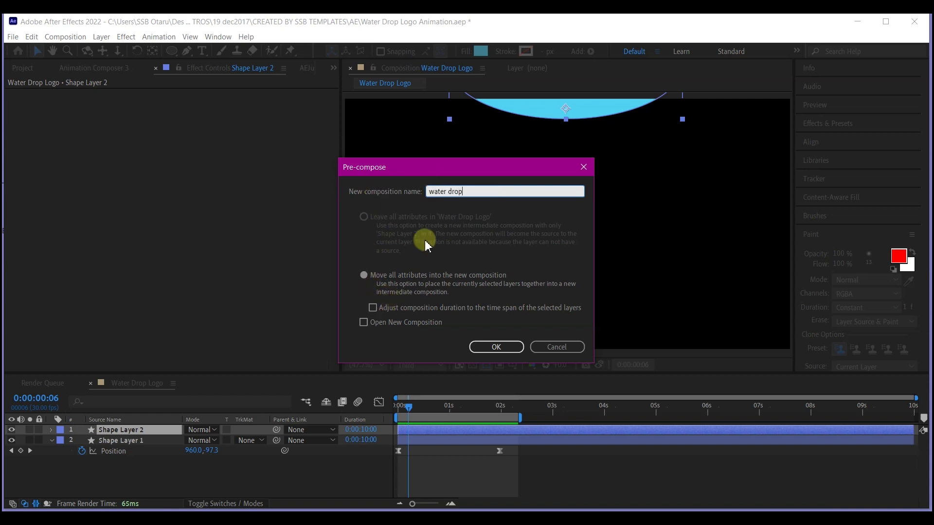
click(499, 347)
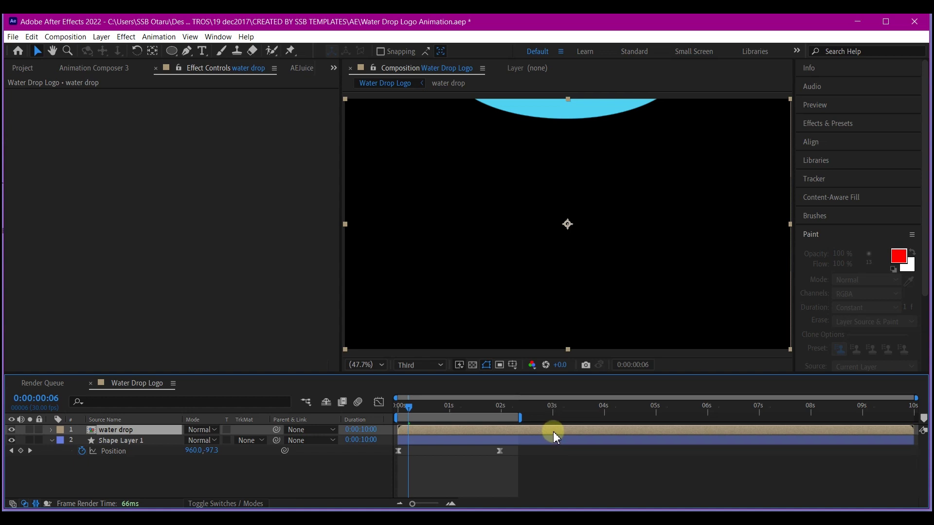
- Apply Fast Box Blur to the water drop and raise its Blur Radius
key(ctrl+space)
text(fast b)
click(469, 395)
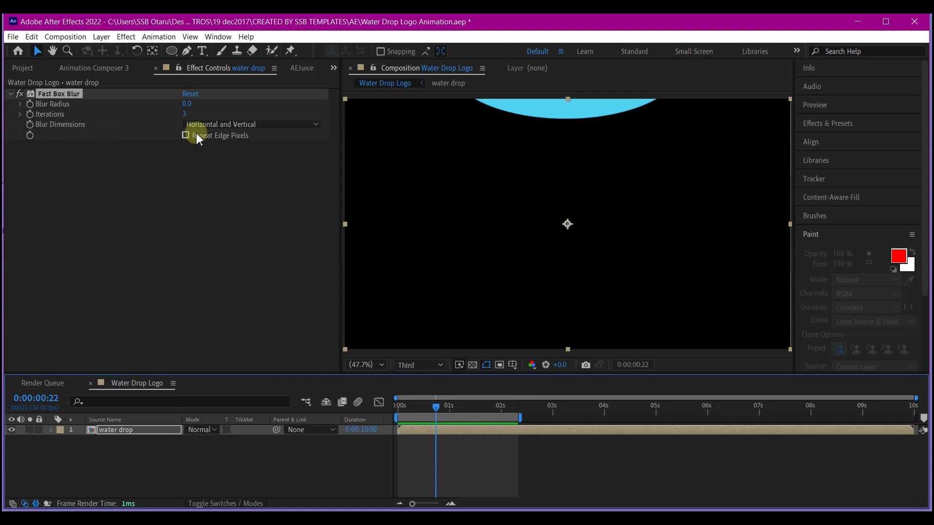
drag(187, 105, 200, 104)
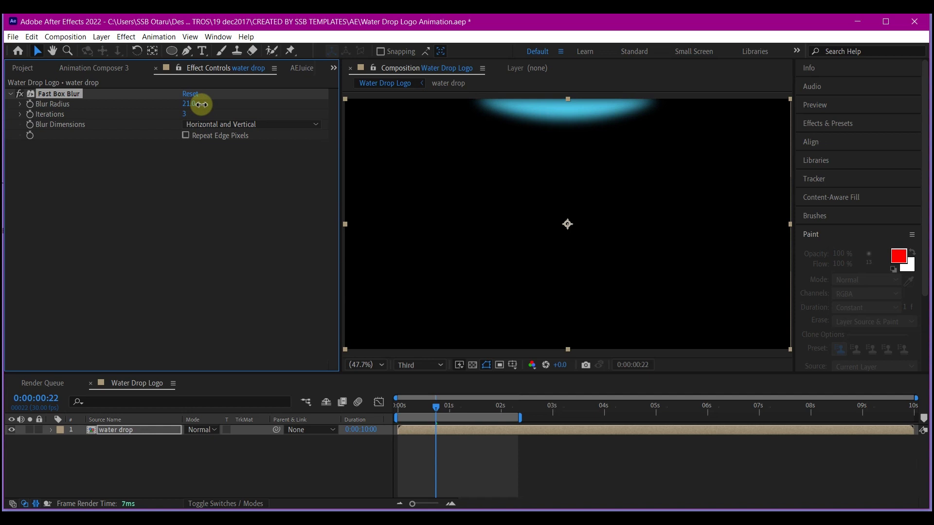
drag(436, 406, 468, 406)
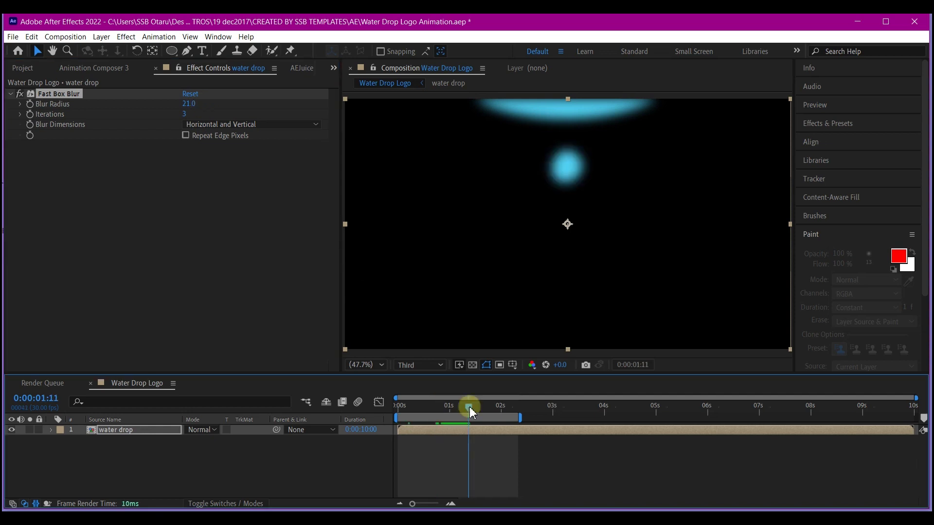
- Add Simple Choker to the water drop and raise Choke Matte
click(530, 433)
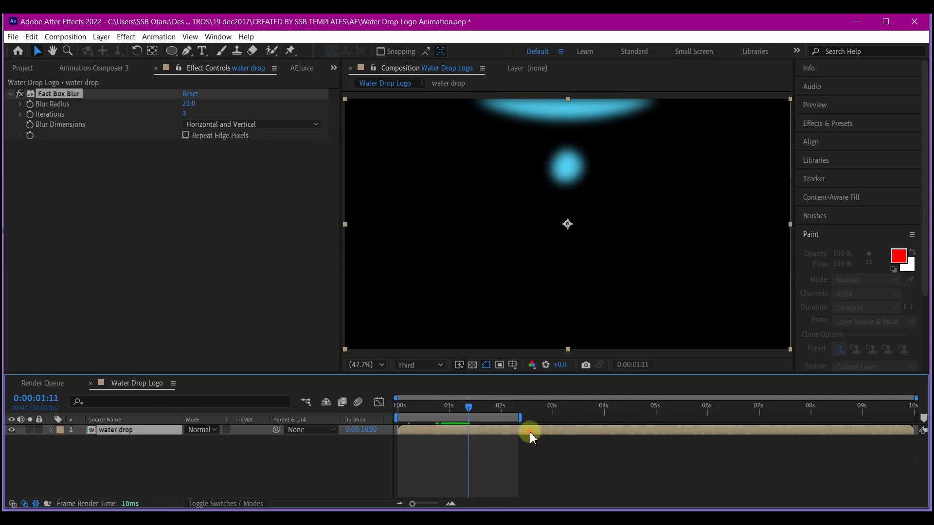
key(ctrl+space)
text(simple)
click(479, 406)
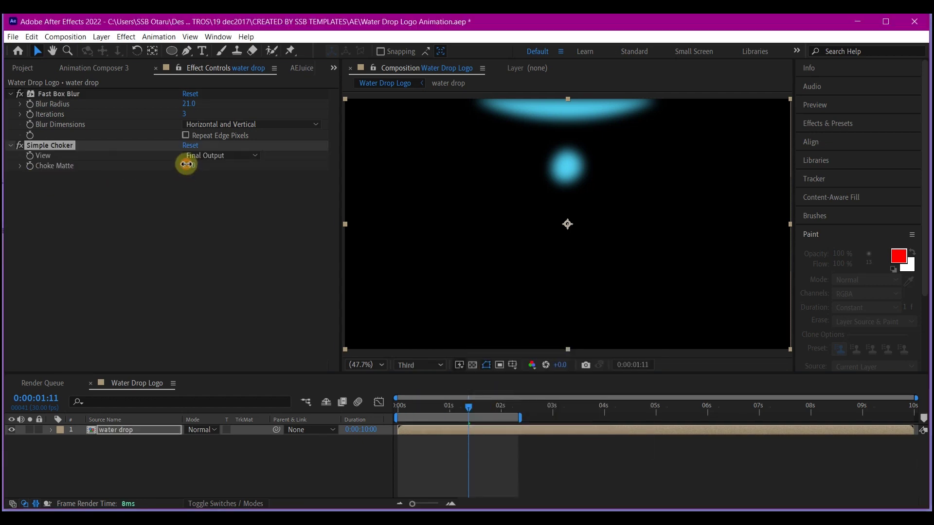
drag(186, 164, 194, 164)
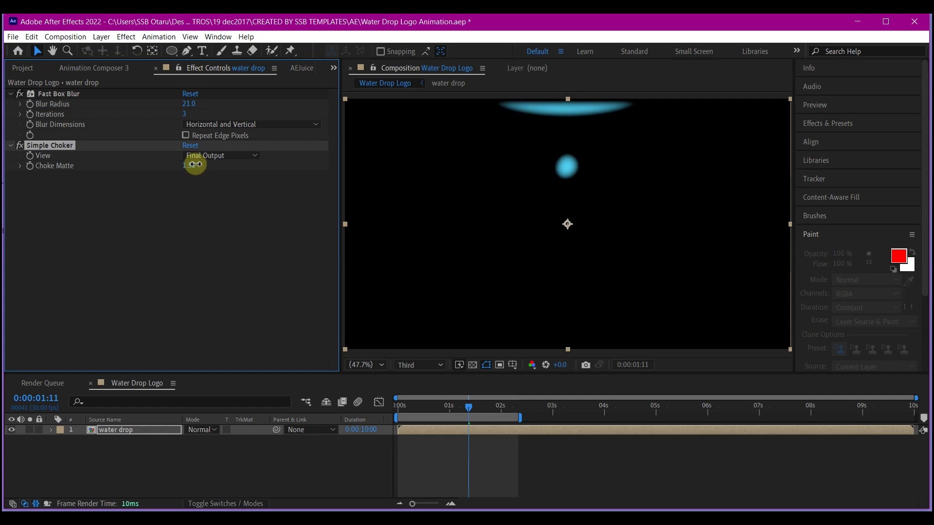
- Fine-tune Blur Radius to 10.0 and Choke Matte to 8.20, then preview the fall
click(460, 403)
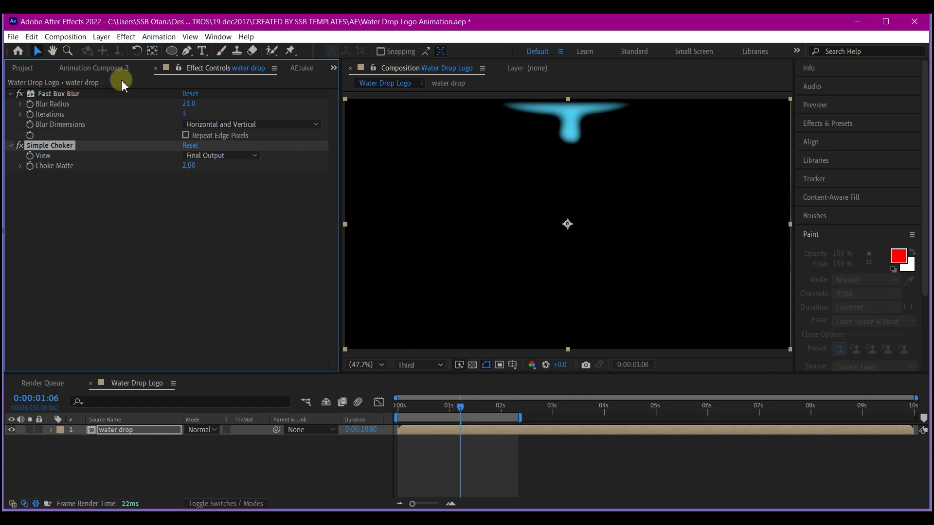
click(184, 103)
drag(184, 102, 181, 103)
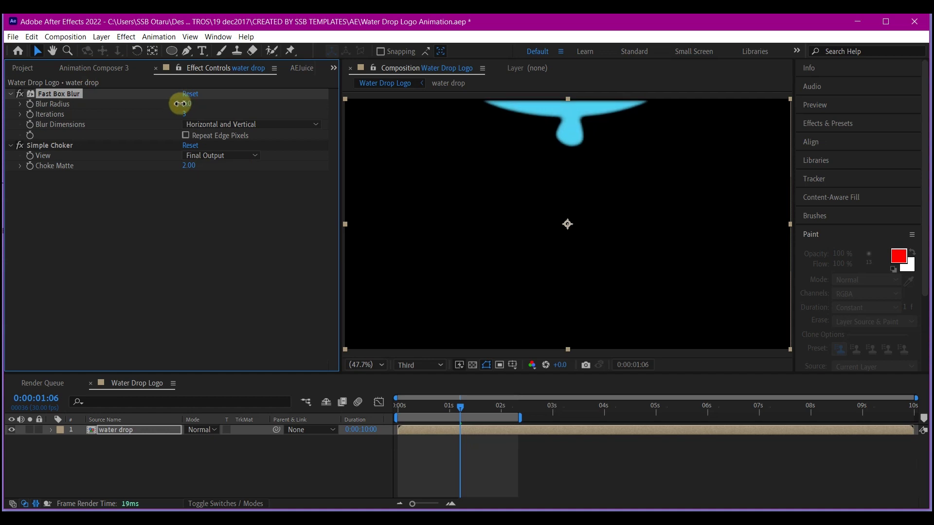
drag(180, 103, 179, 104)
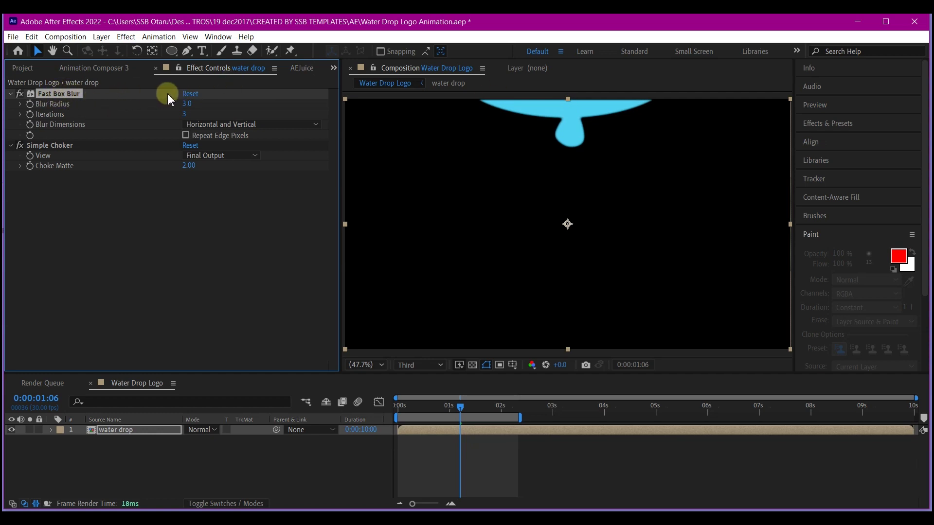
click(187, 166)
drag(191, 166, 408, 410)
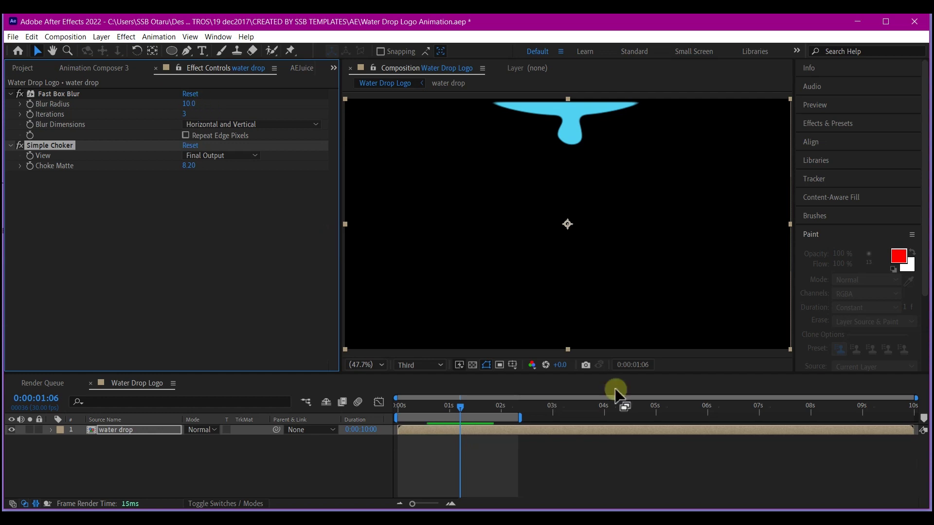
click(399, 407)
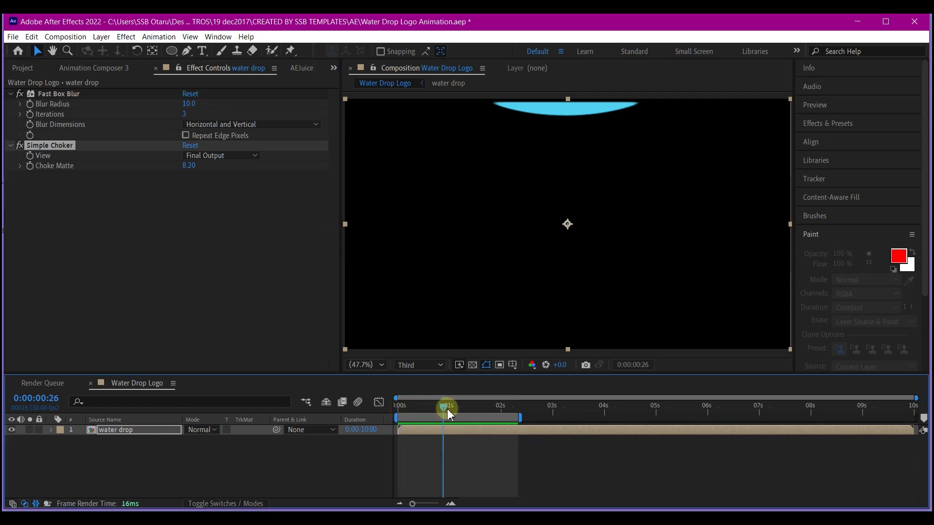
drag(453, 409, 504, 413)
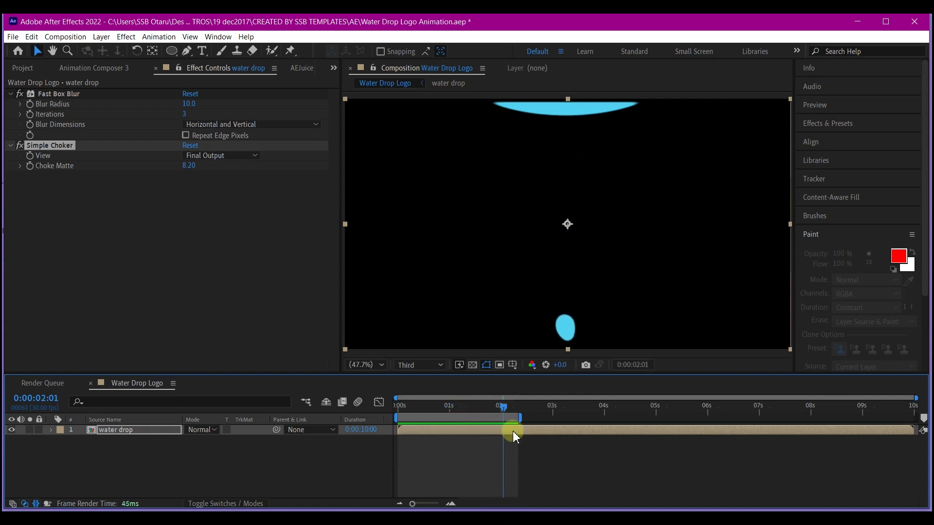
- Apply CC Smear to the water drop, From at the top centre edge, To lower down
click(513, 431)
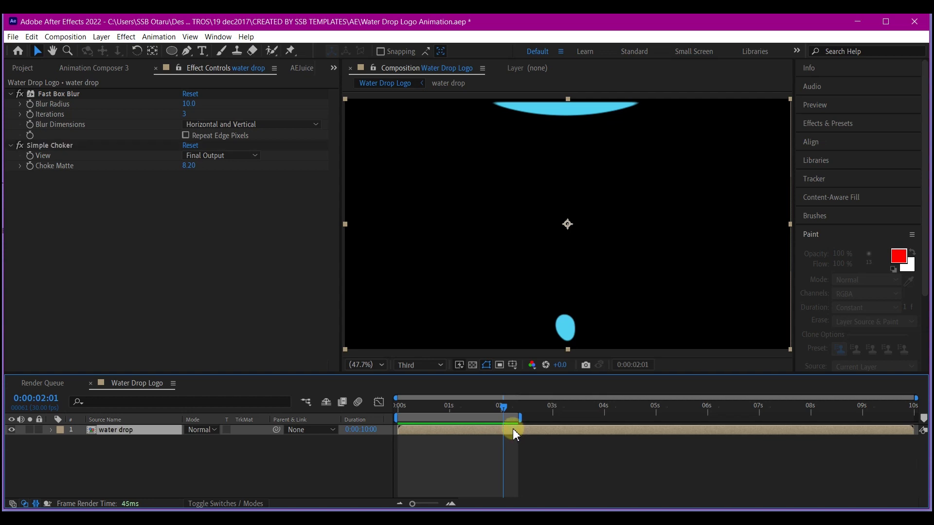
key(ctrl+space)
text(cc sm)
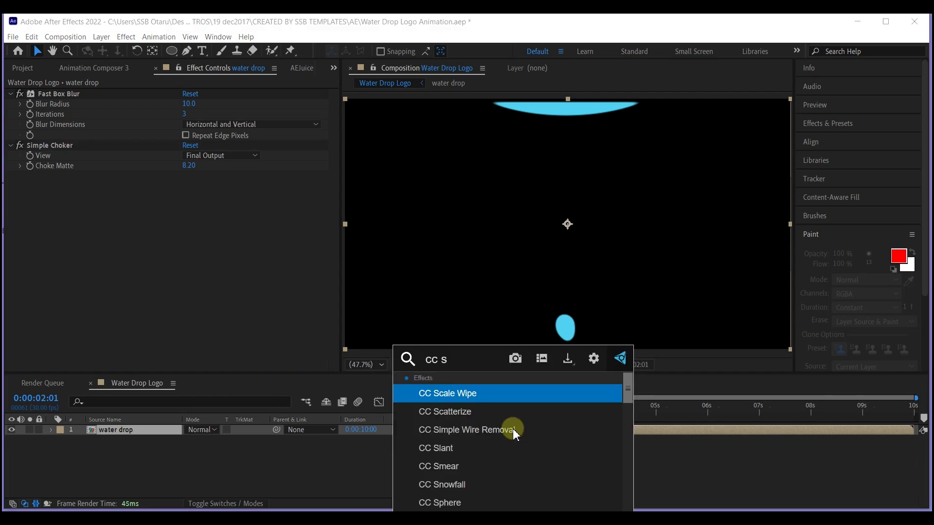
click(444, 396)
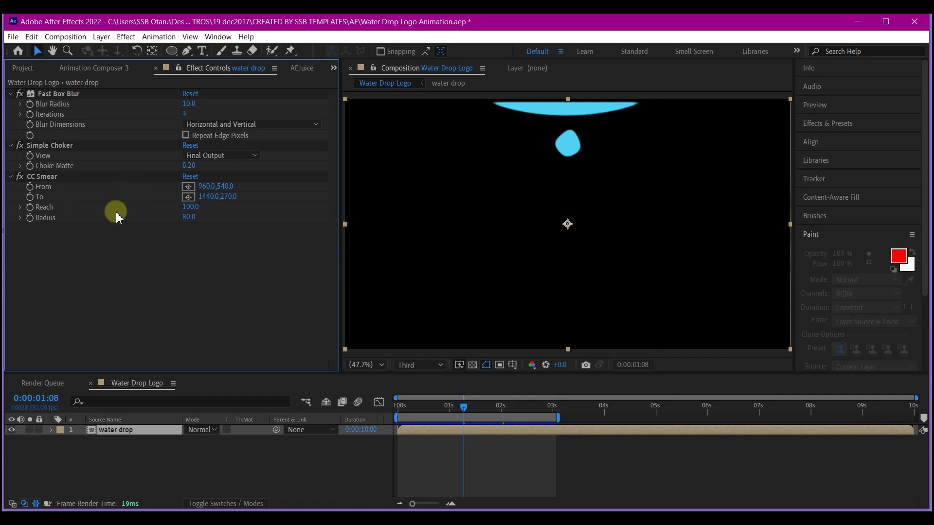
click(188, 187)
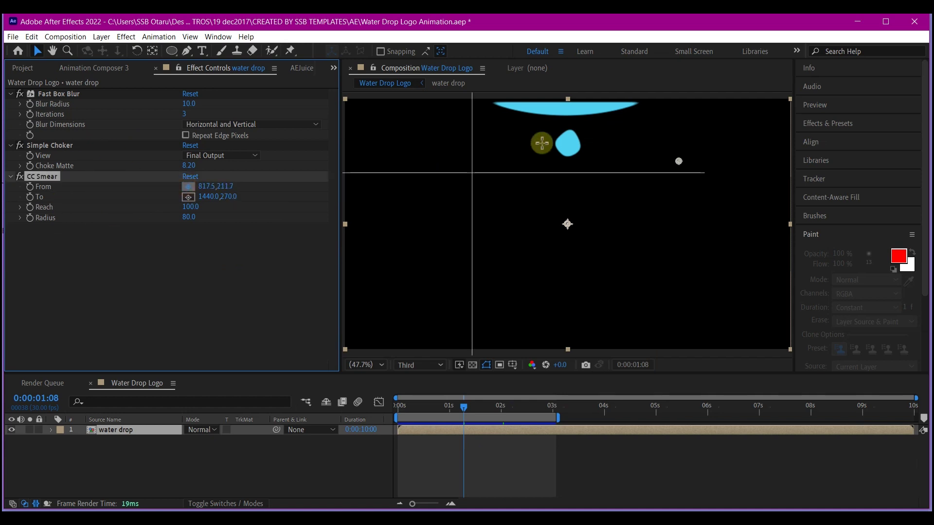
click(571, 101)
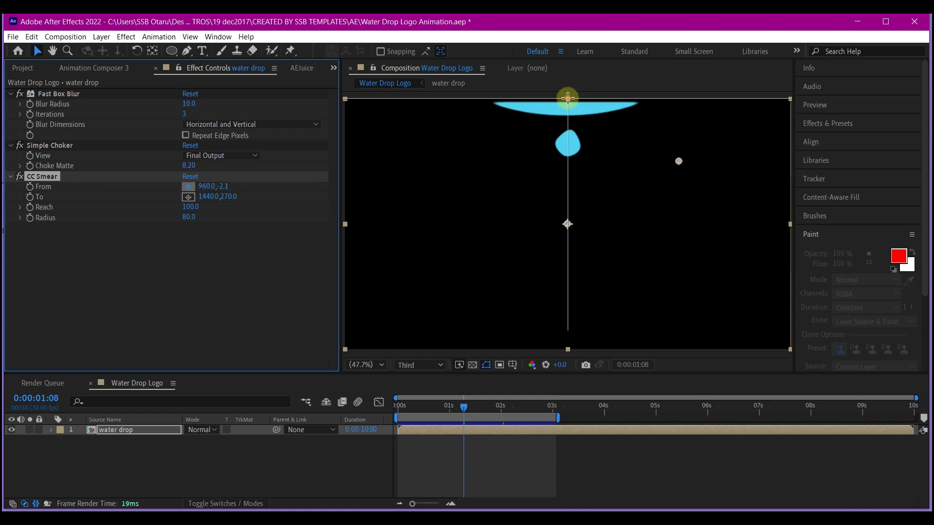
click(567, 99)
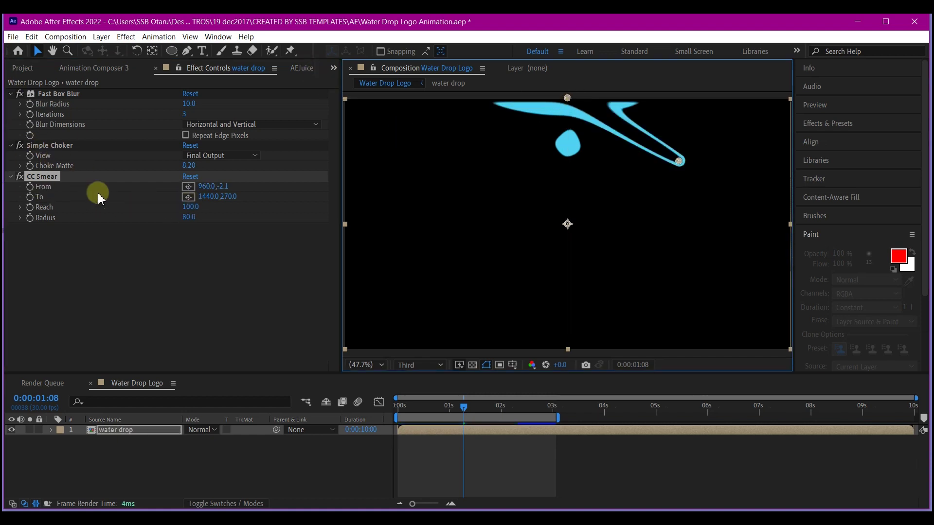
click(188, 197)
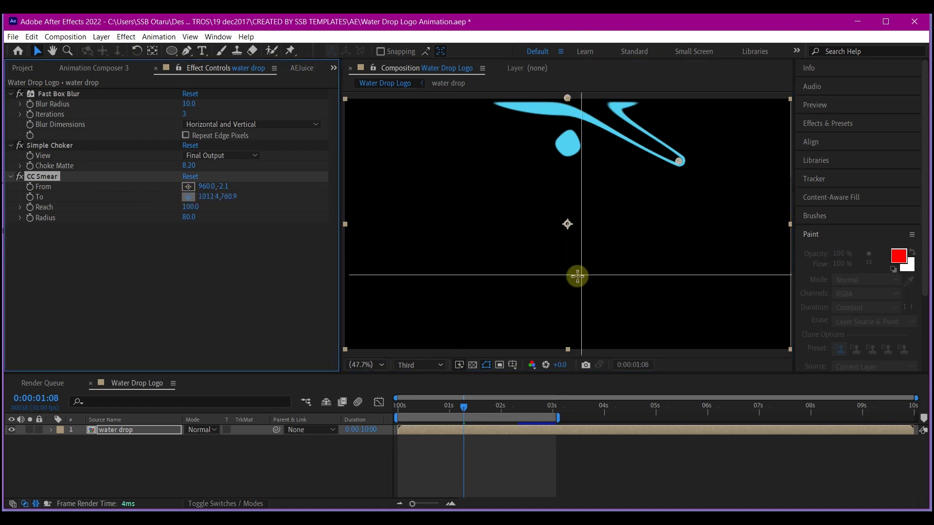
click(568, 287)
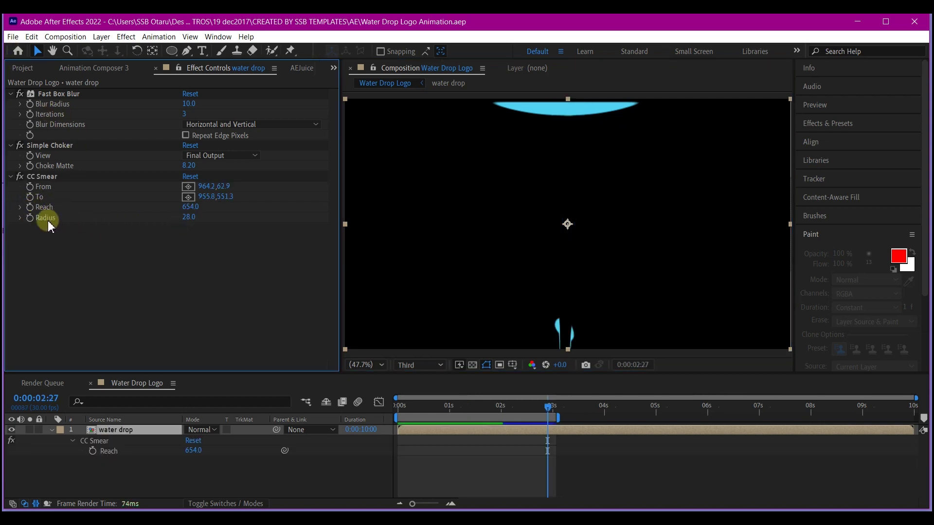
- Set the CC Smear Radius to 29 and Reach to 700
click(189, 217)
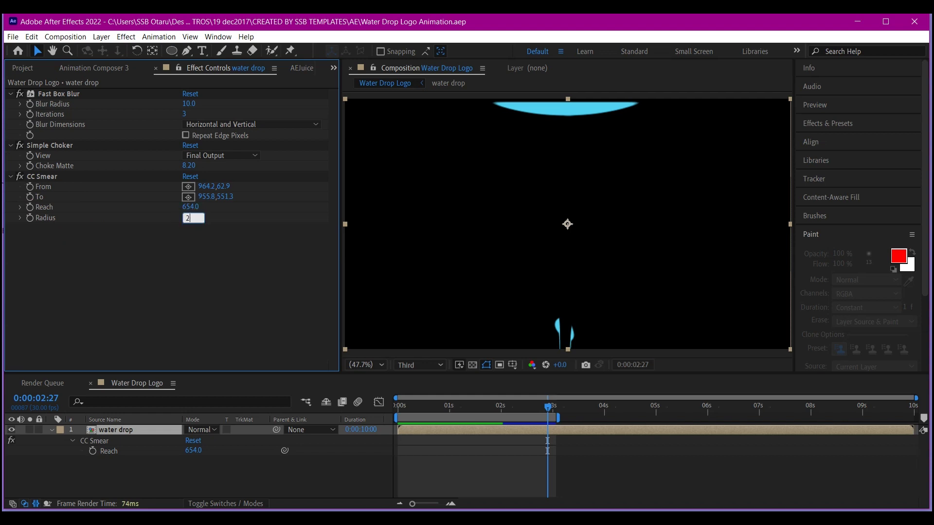
key(Return)
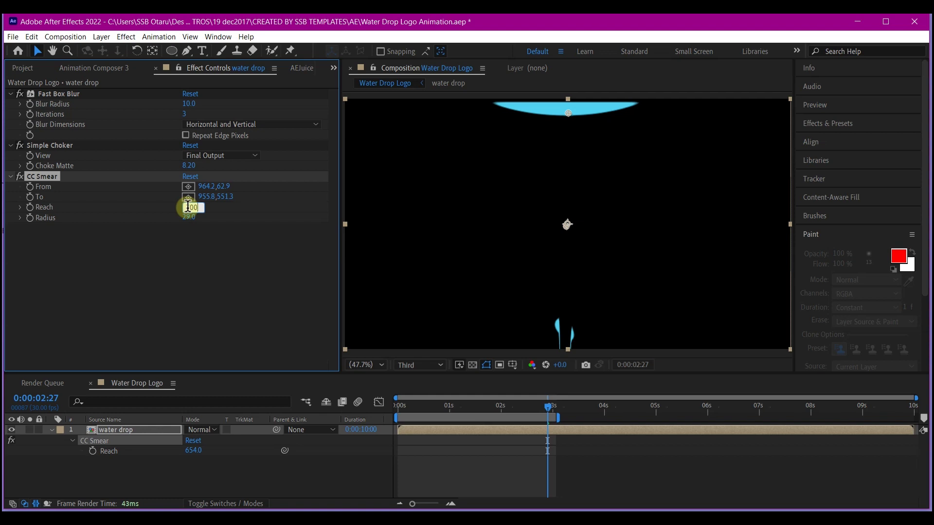
drag(188, 212, 188, 209)
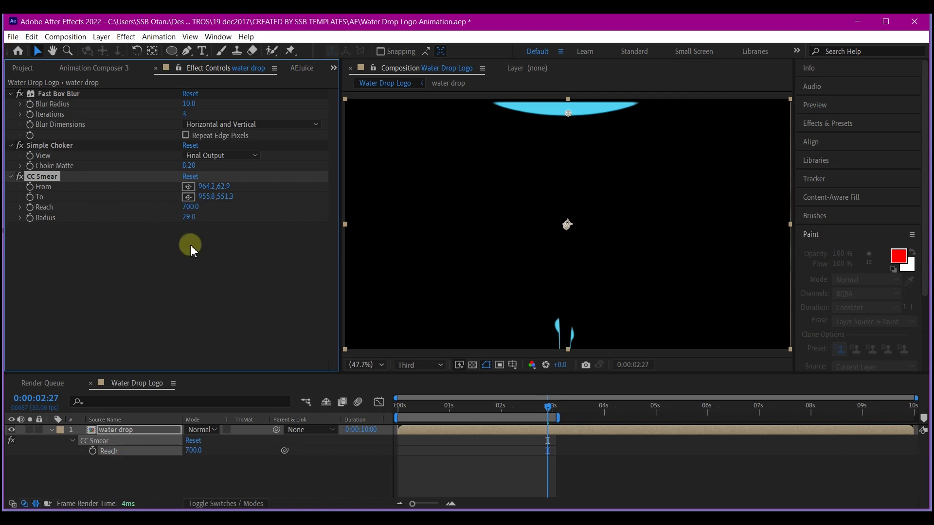
- Keyframe the drop's CC Smear Reach, dropping it to 0 one frame earlier, around 0:00:01:17
drag(425, 407, 503, 410)
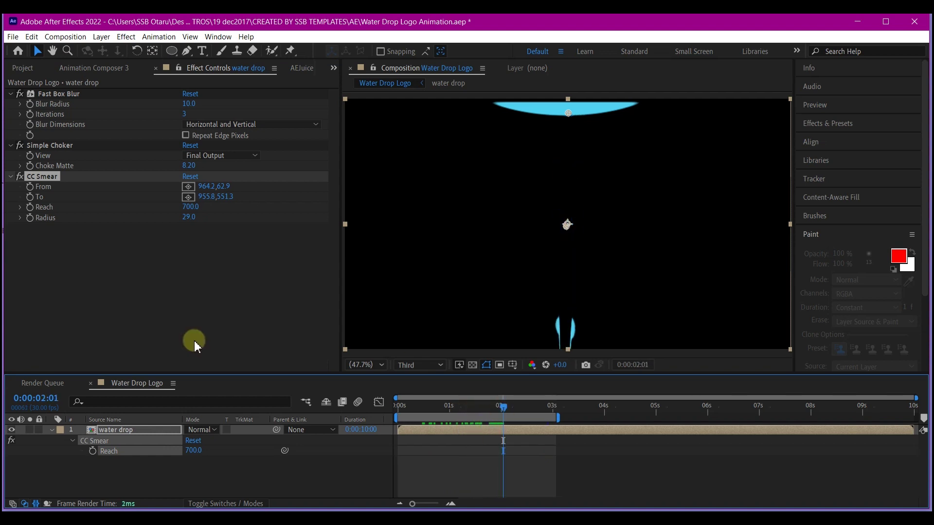
click(29, 207)
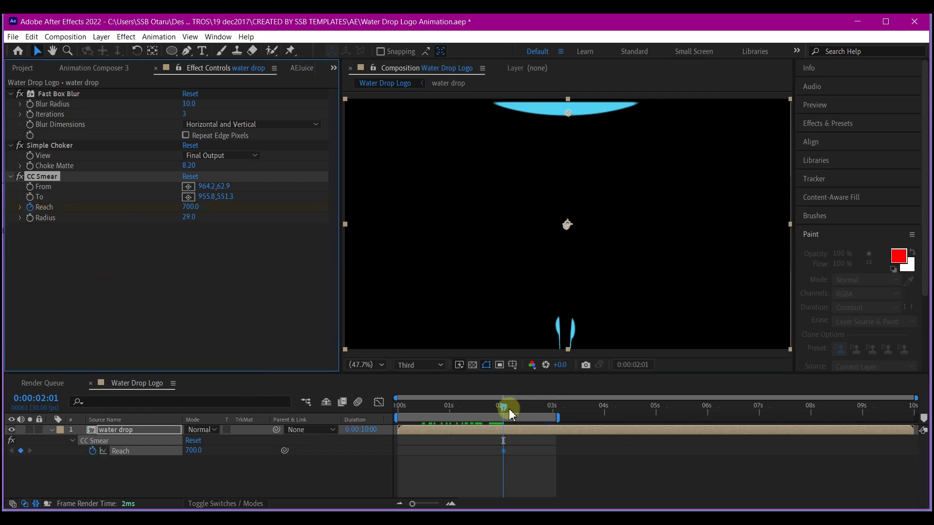
mouse_move(504, 411)
mouse_down()
mouse_move(478, 411)
mouse_move(491, 408)
mouse_up()
drag(189, 207, 82, 284)
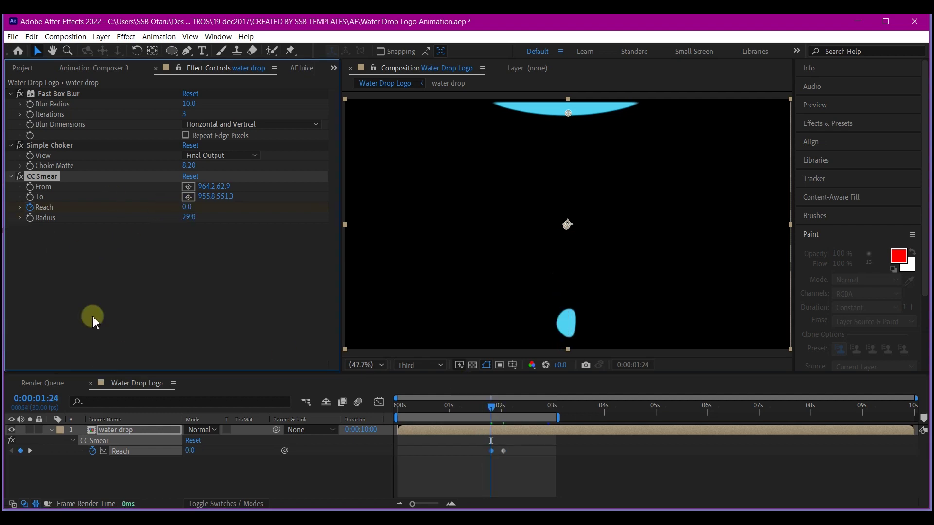
- Preview the falling drop and scrub to about 1.5 seconds to inspect the smear
click(399, 417)
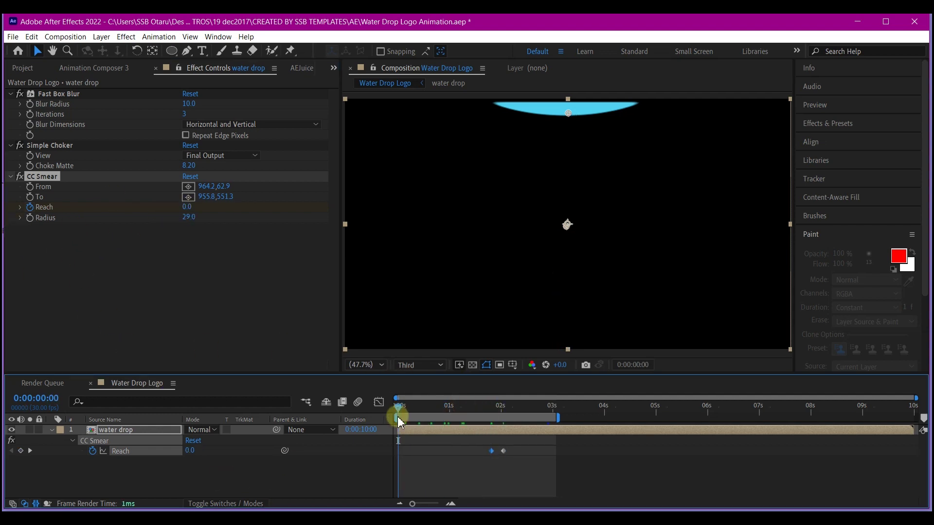
key(space)
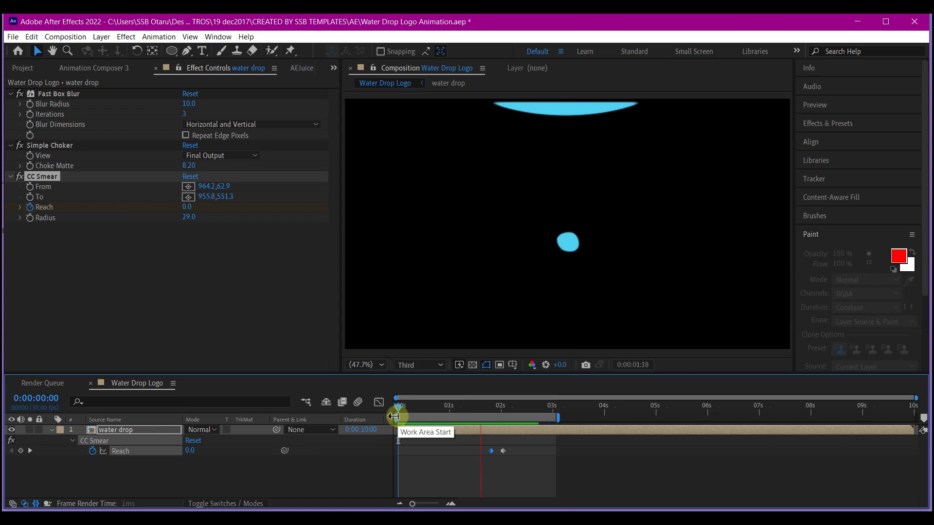
key(space)
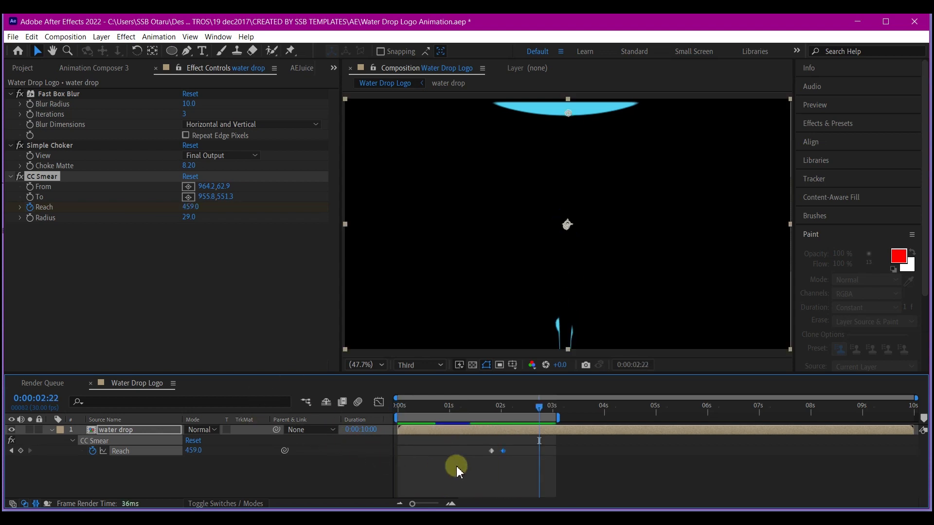
drag(476, 411, 480, 411)
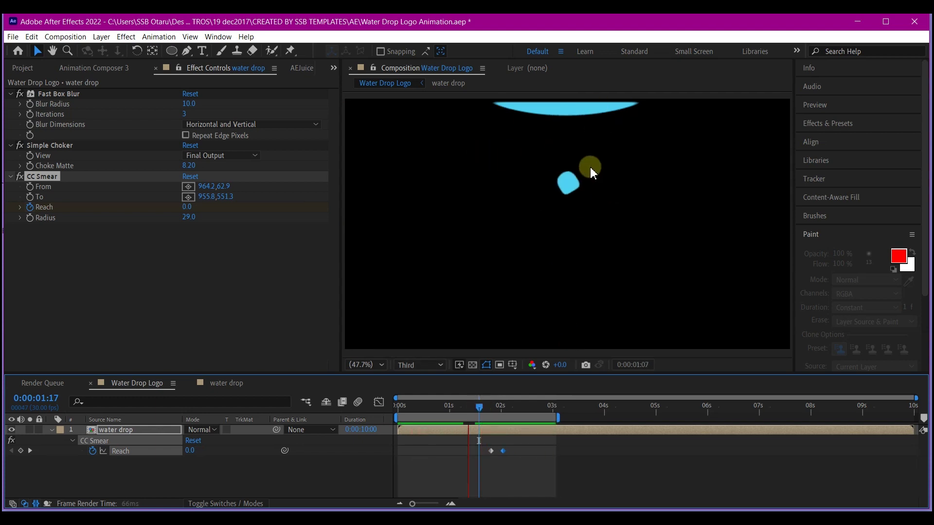
- Add a second CC Smear with its Reach keyframe offset later, and raise the drop to 960, 467
key(ctrl+v)
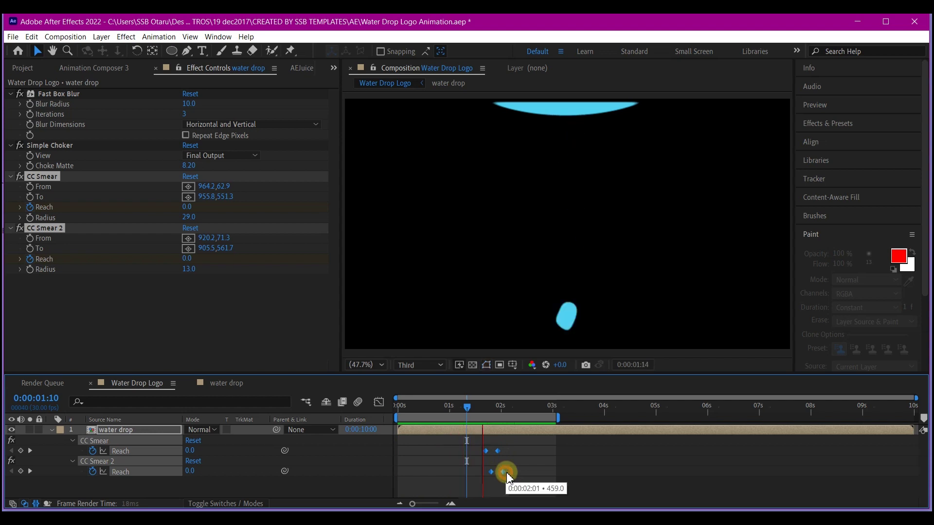
drag(514, 474, 494, 451)
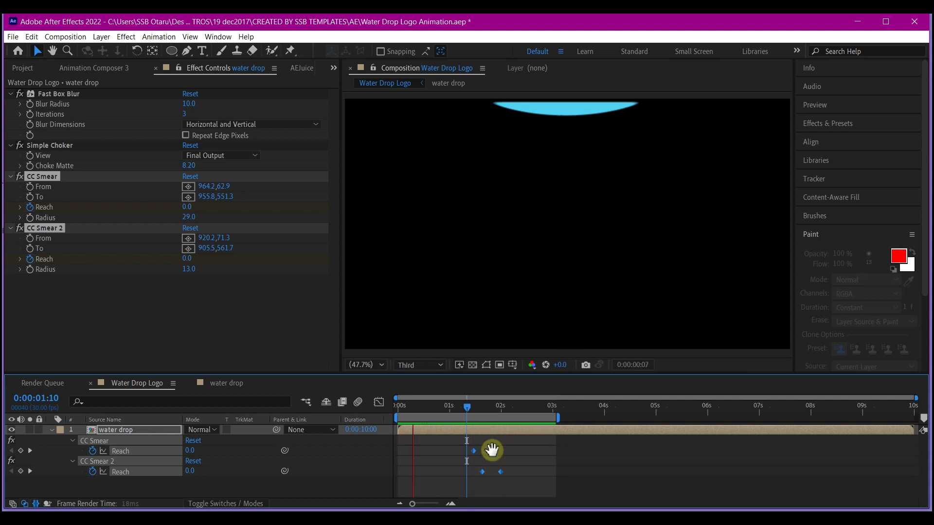
click(526, 100)
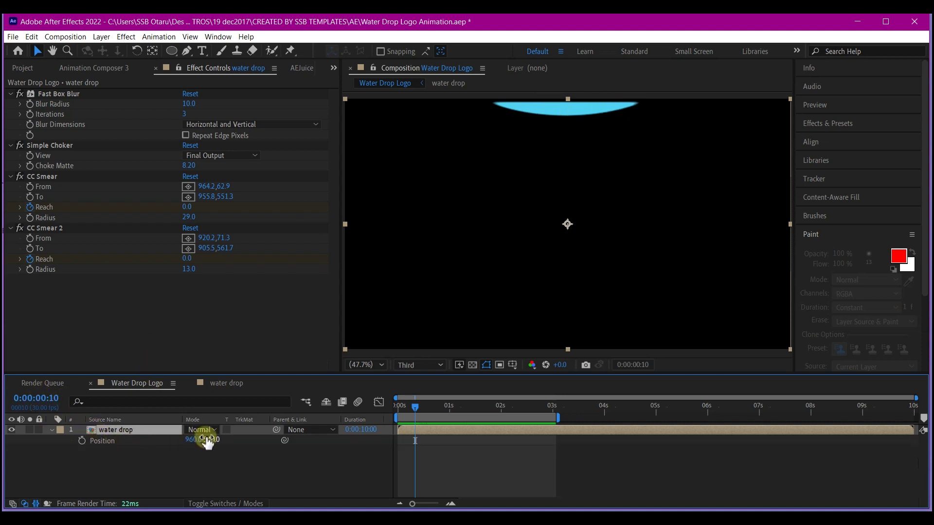
drag(209, 440, 160, 443)
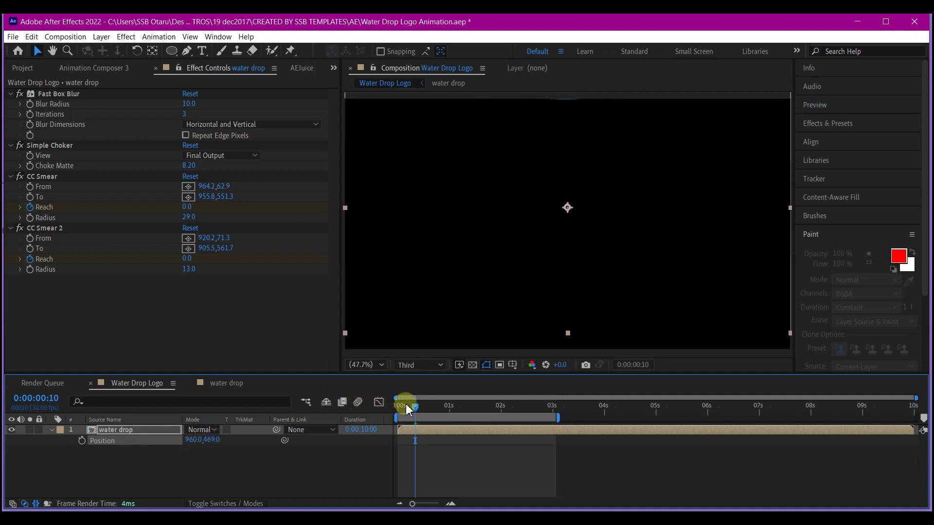
- Preview the drop animation from the start of the timeline
drag(407, 410, 392, 408)
key(space)
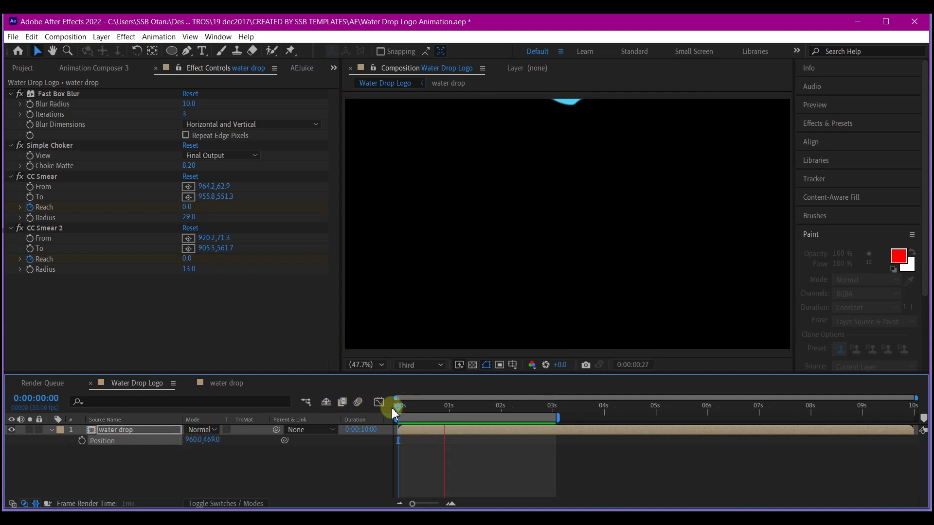
click(406, 435)
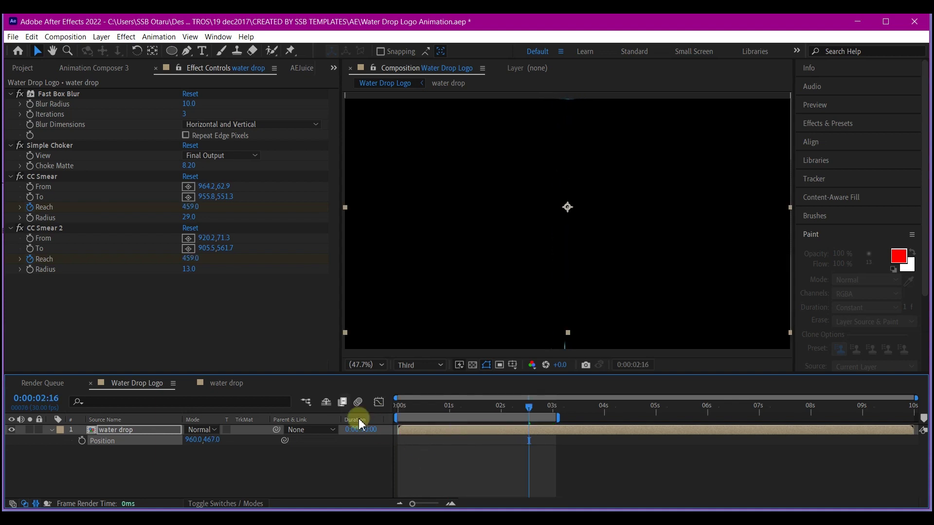
- Bring up the Project panel and clear its current selection
click(334, 68)
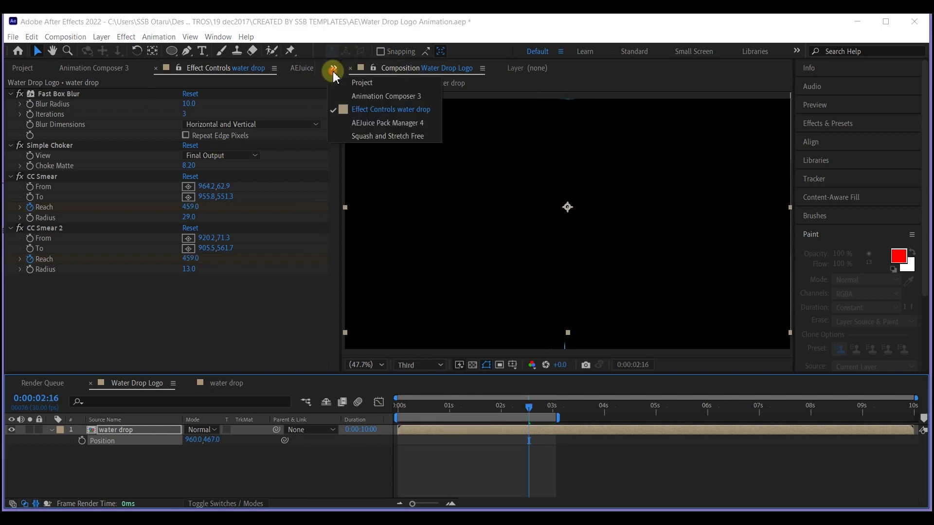
click(378, 81)
click(126, 228)
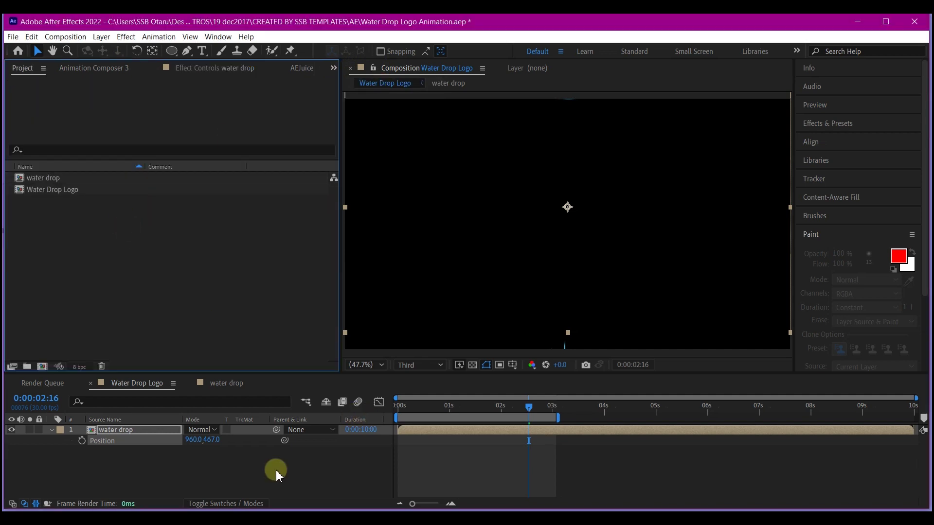
- Import instagram-icon-957.psd from the SOCIAL MEDIA folder with Import Kind set to Footage
mouse_move(278, 518)
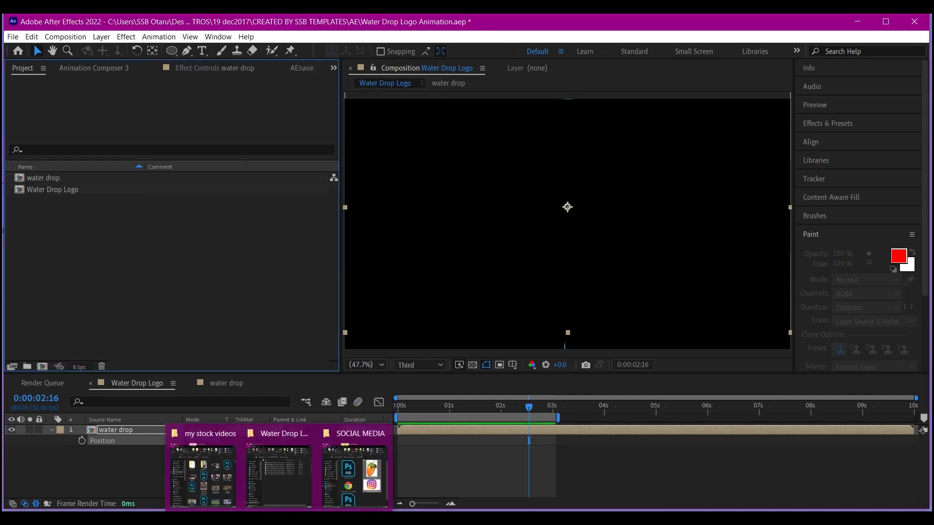
click(355, 474)
click(419, 434)
drag(433, 448, 99, 258)
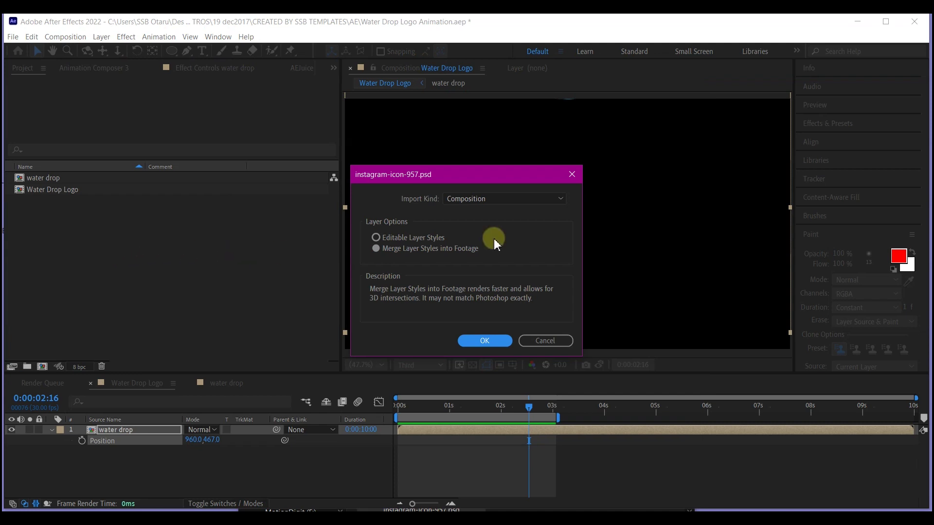
click(494, 200)
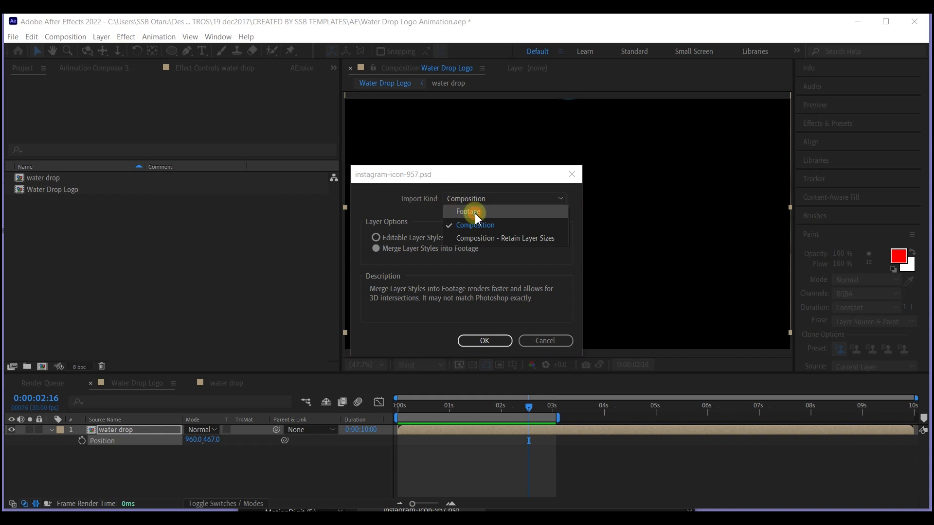
click(474, 213)
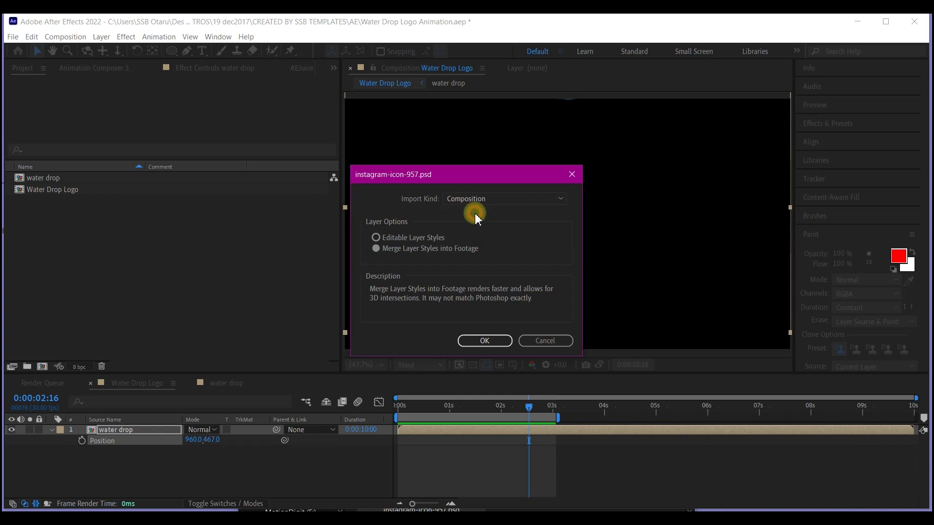
click(484, 340)
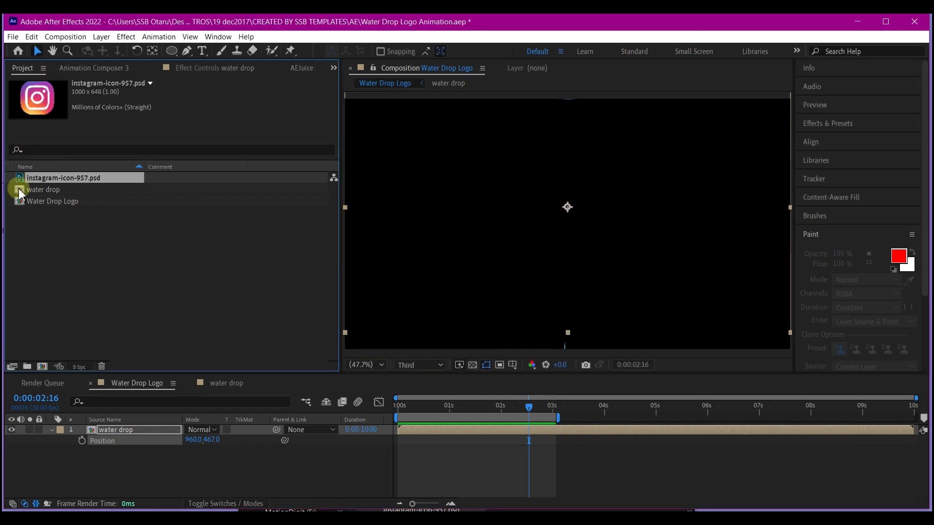
- Add the Instagram icon to the composition and scale it to 44%
mouse_move(21, 194)
mouse_down()
mouse_move(100, 438)
mouse_move(109, 432)
mouse_up()
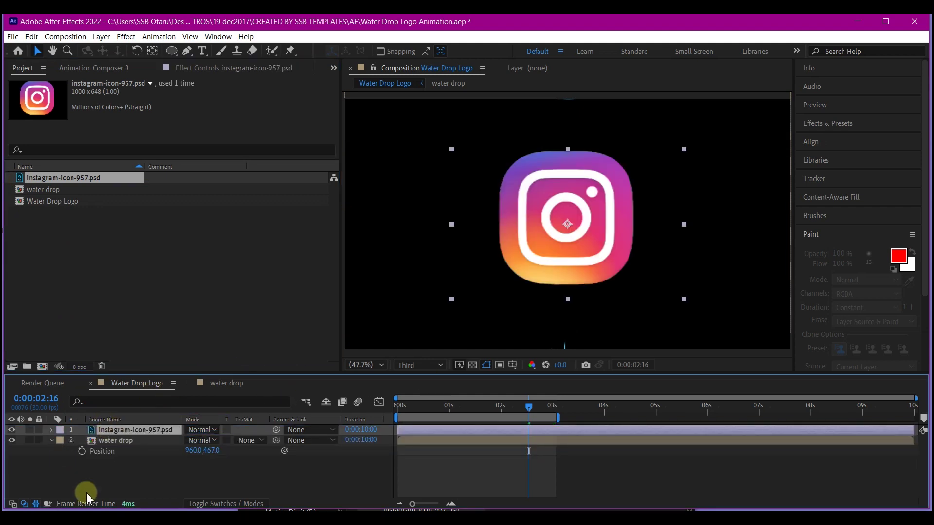
click(108, 431)
key(s)
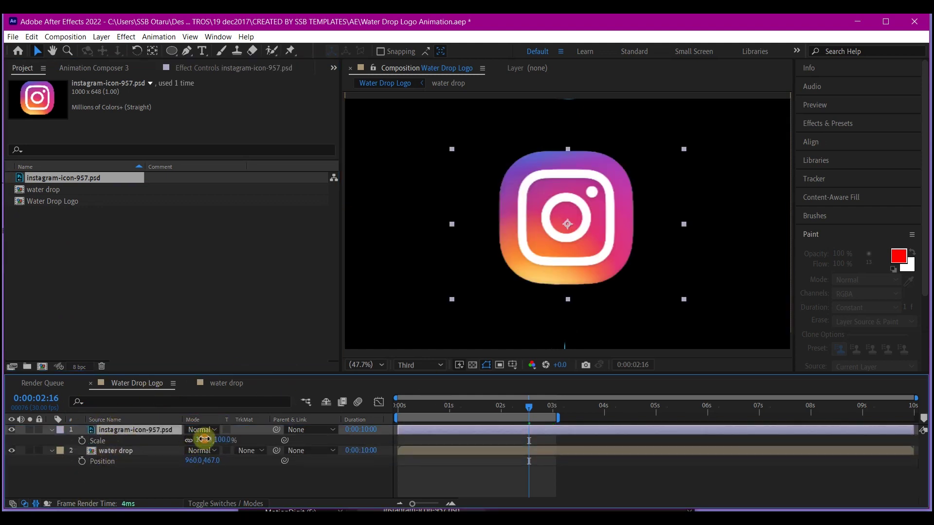
drag(204, 440, 177, 444)
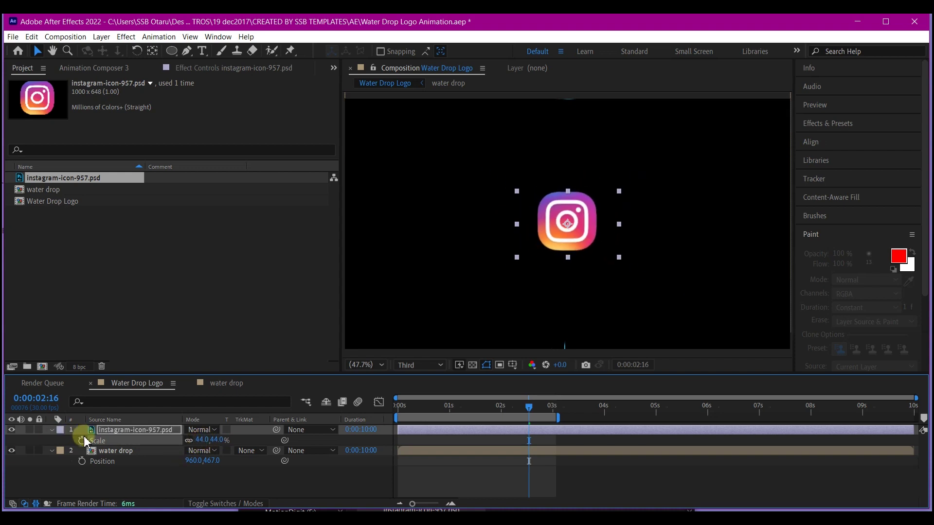
- Pre-compose the icon layer, moving all attributes, into a new composition named logoholder
click(128, 431)
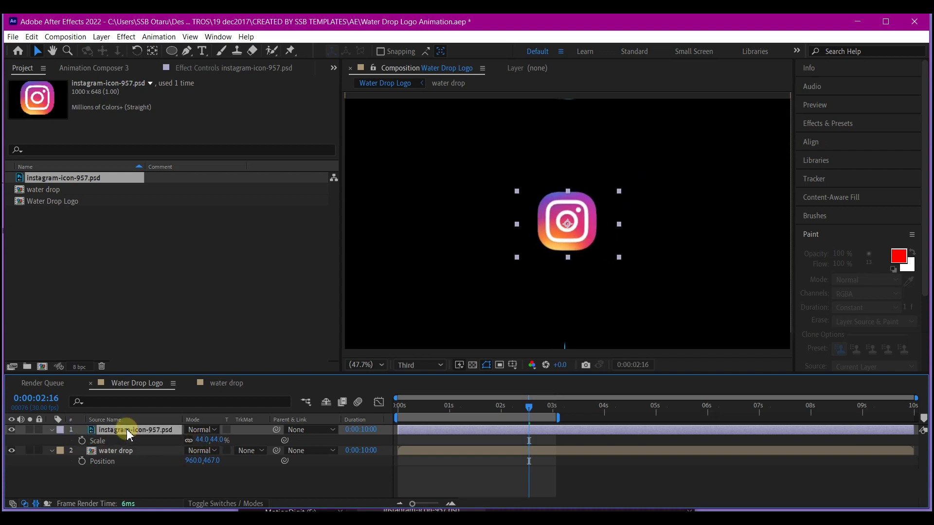
key(ctrl+shift+c)
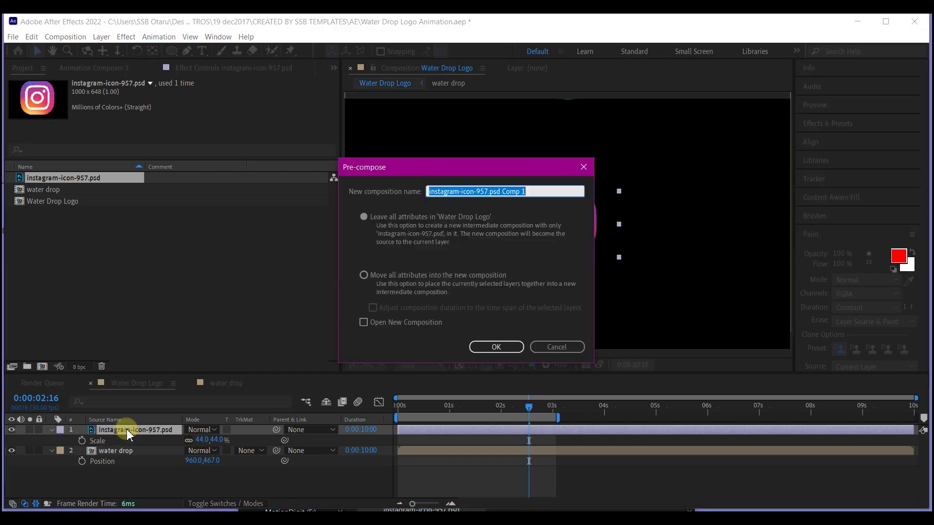
click(364, 275)
click(508, 195)
double_click(538, 190)
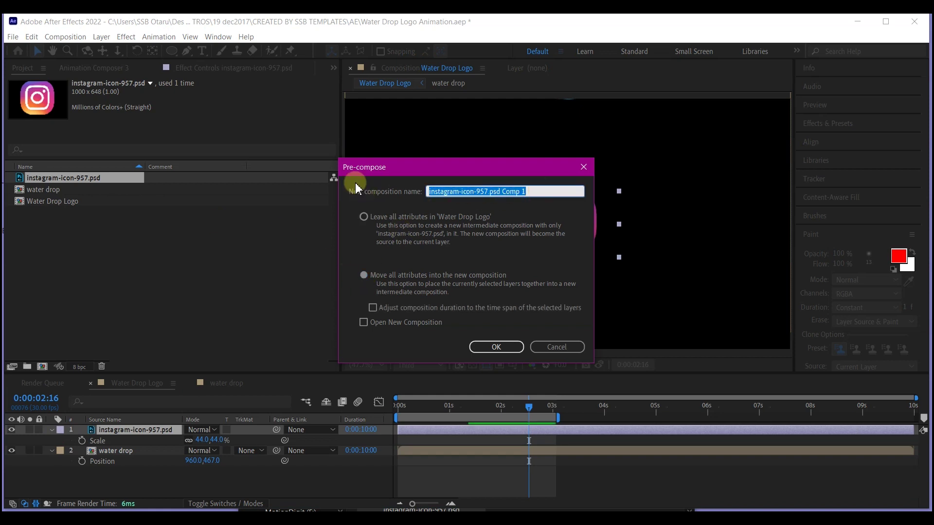
text(logoholder)
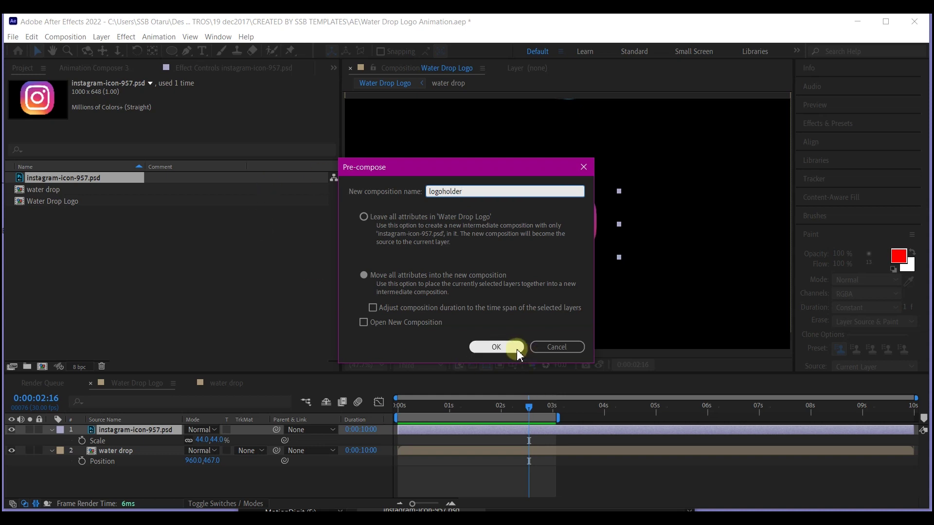
click(509, 348)
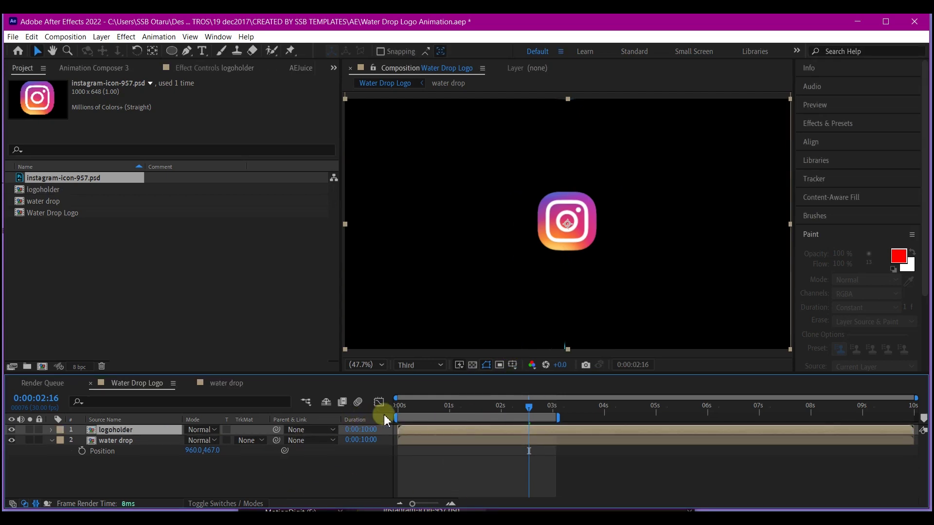
- Draw a large cyan rectangle shape across the composition frame
mouse_move(416, 411)
mouse_down()
mouse_move(387, 417)
mouse_move(513, 406)
mouse_up()
mouse_move(173, 50)
mouse_down()
mouse_move(203, 93)
mouse_move(214, 50)
mouse_up()
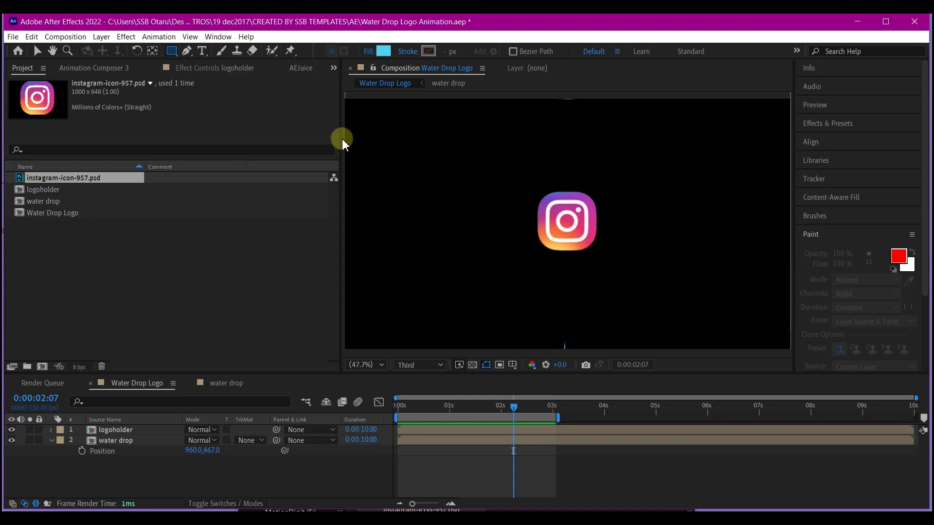
drag(344, 131, 802, 377)
click(38, 50)
- Centre the rectangle horizontally and vertically on the composition using the Align panel
click(152, 51)
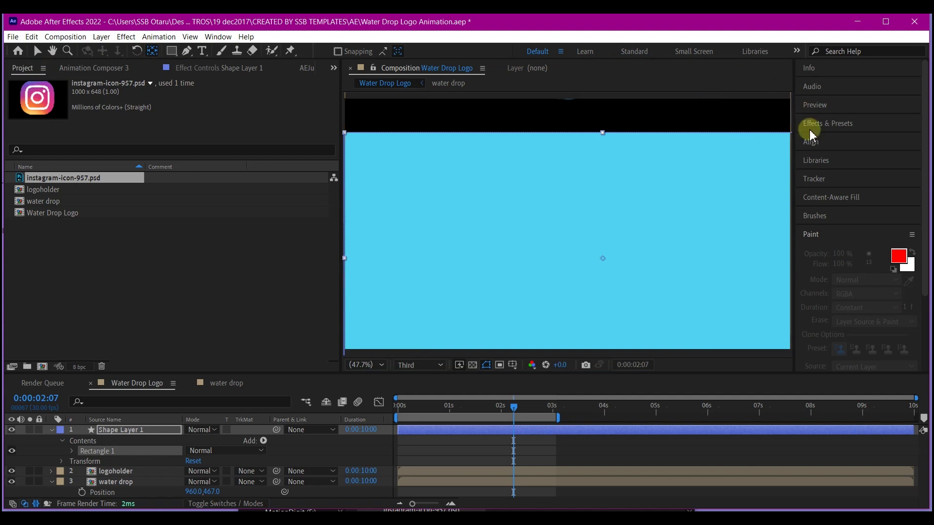
click(827, 142)
click(826, 172)
click(890, 172)
key(comma)
key(comma)
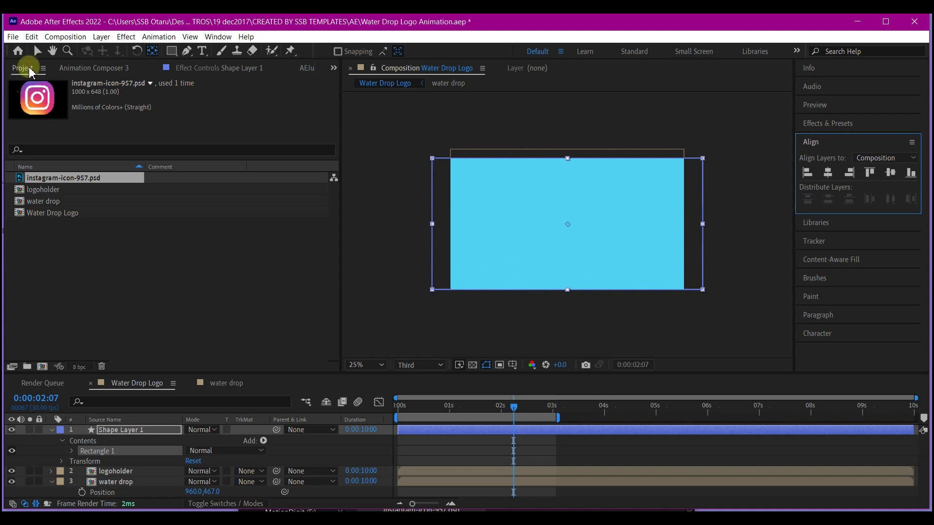
click(38, 50)
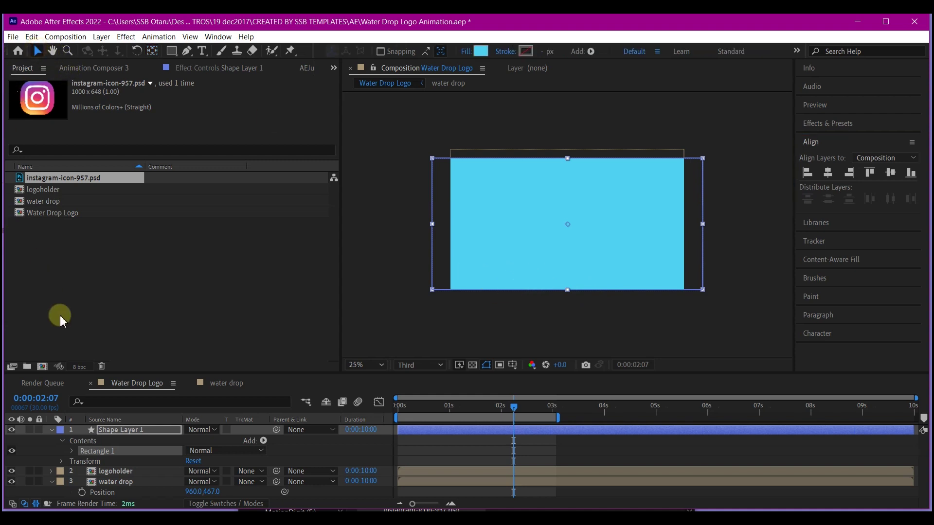
click(143, 433)
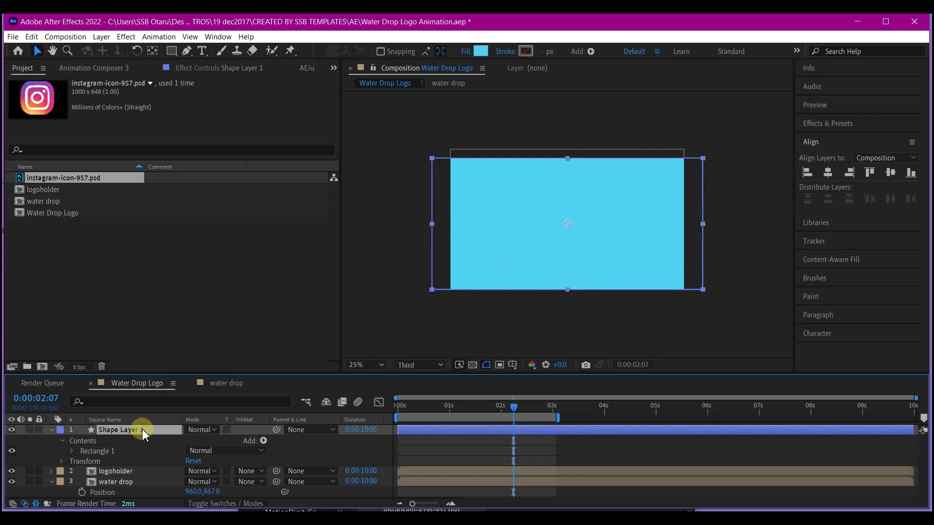
- Apply Wave Warp to Shape Layer 1 and show its Height 15, Width 110, Speed 1.5 settings
key(p)
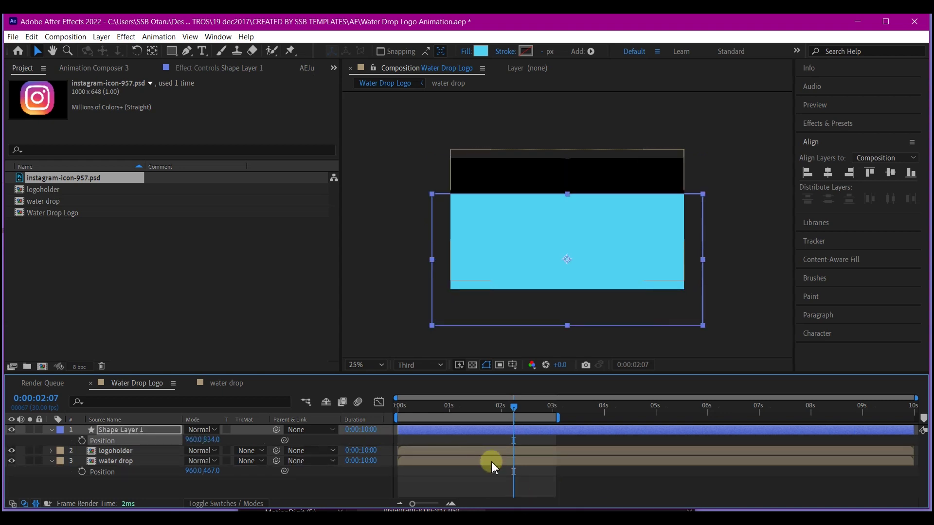
key(ctrl+space)
text(wave)
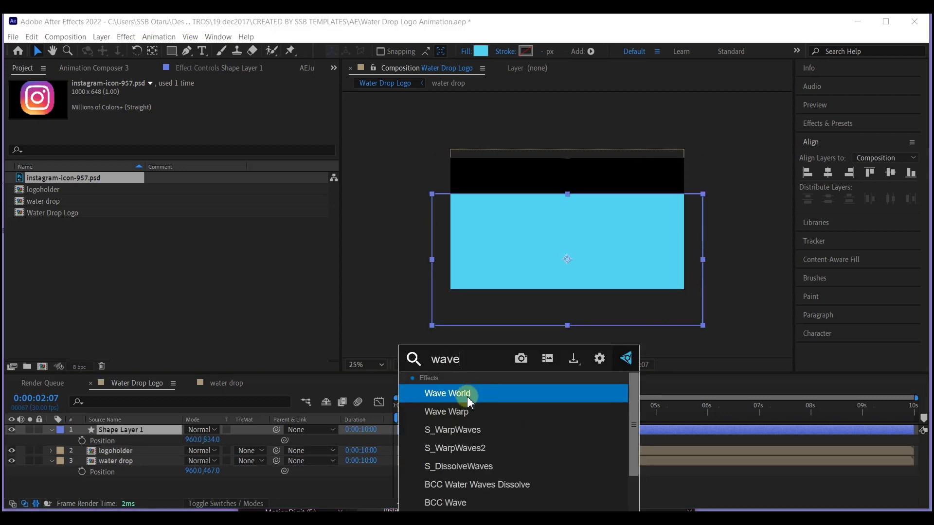
click(468, 410)
key(period)
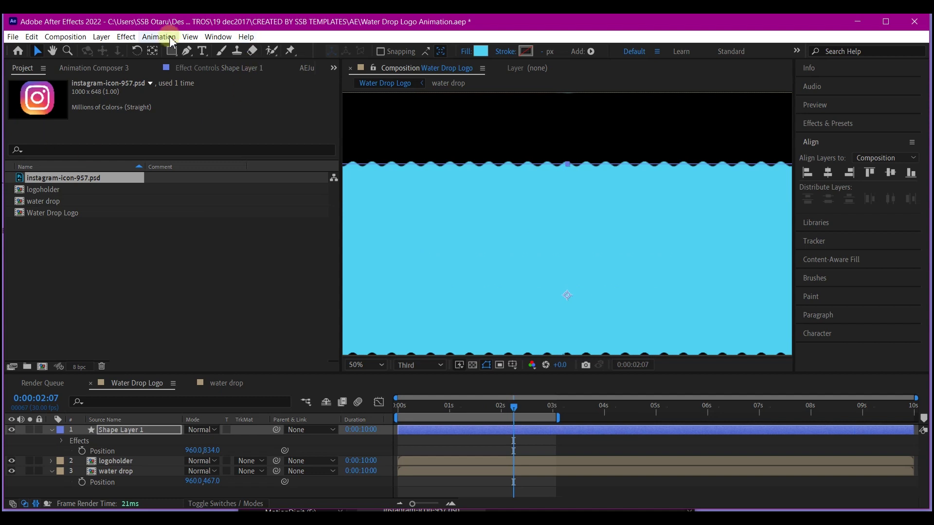
key(F3)
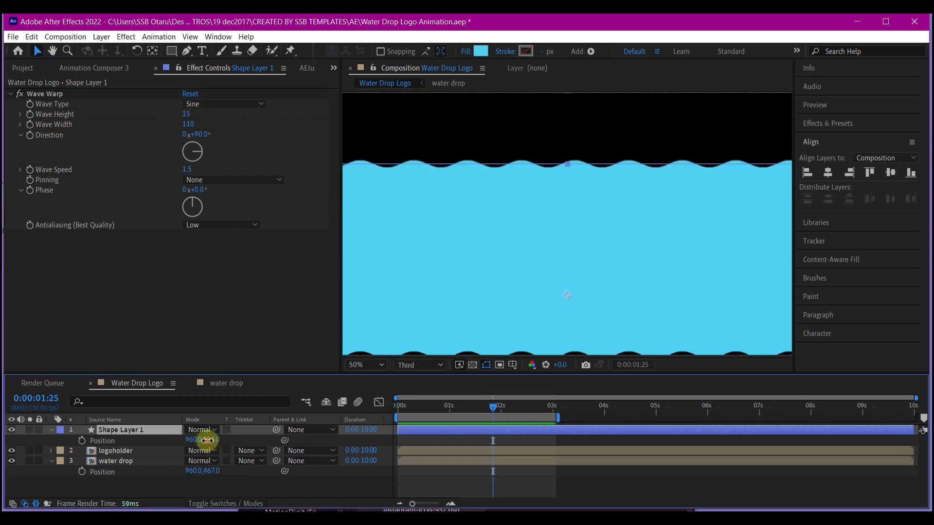
- Keyframe the water's Position from 960, 1382 at 1s up to cover the logo at 3s
drag(207, 440, 617, 365)
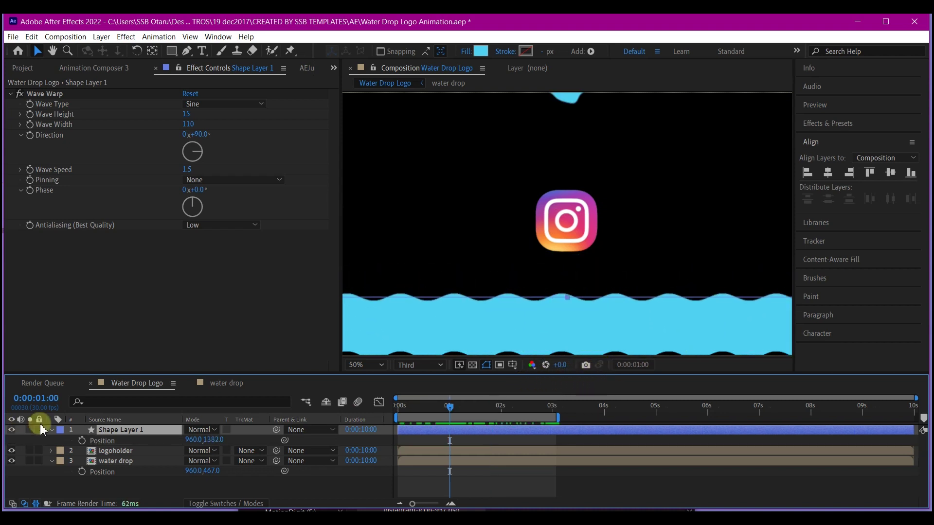
click(82, 440)
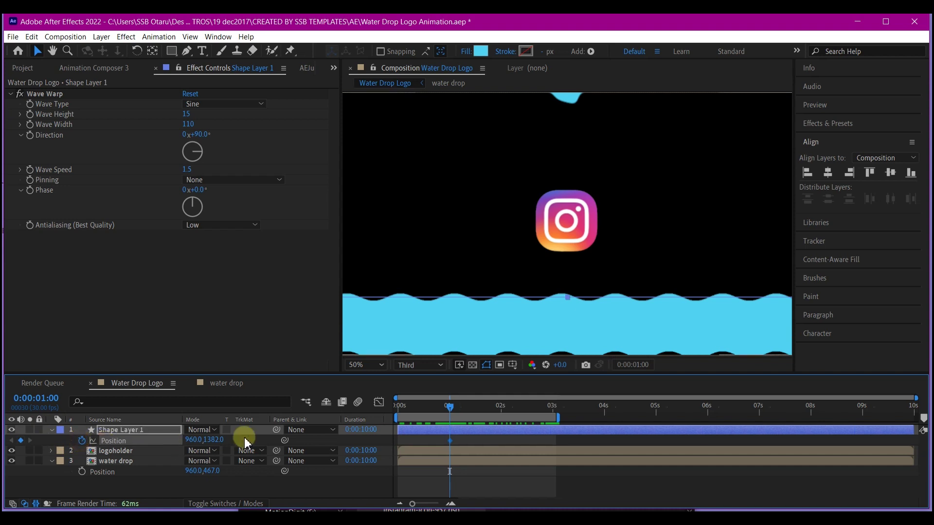
drag(502, 410, 553, 411)
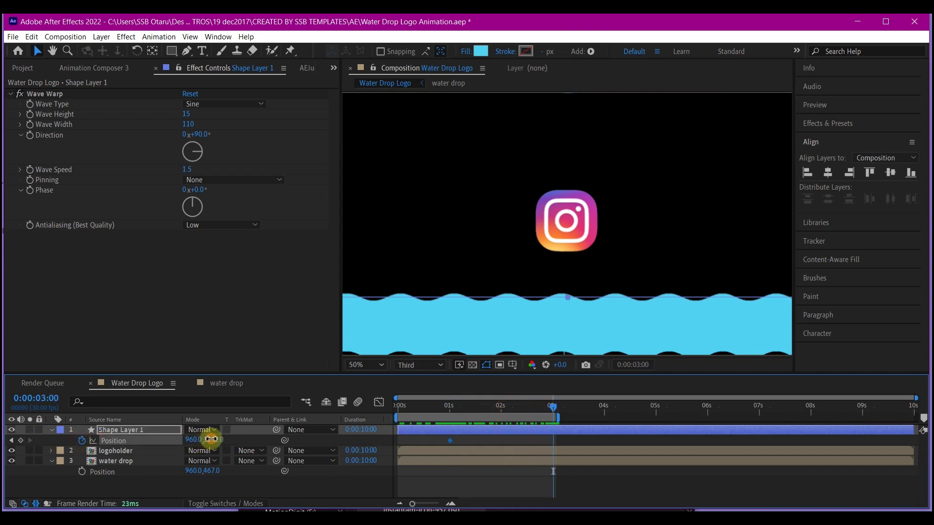
drag(211, 439, 8, 440)
- Easy Ease both Position keyframes and stretch their influence in the speed graph
key(Page_Up)
key(Page_Up)
key(Page_Up)
drag(575, 445, 404, 450)
key(F9)
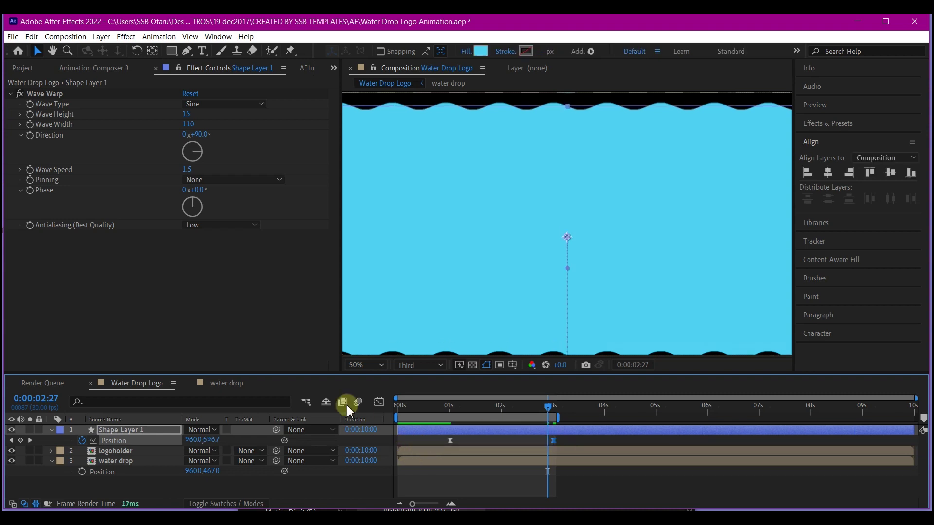
click(378, 402)
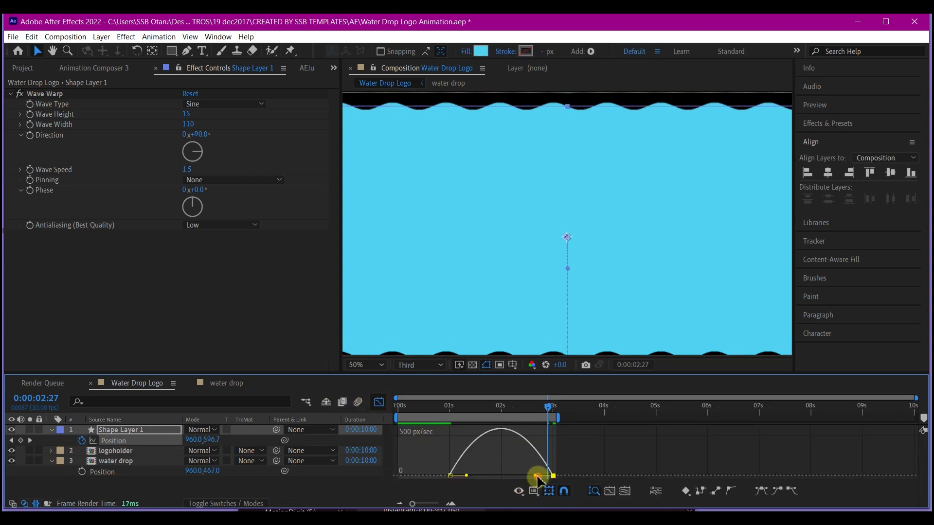
drag(537, 479, 507, 477)
key(shift+F3)
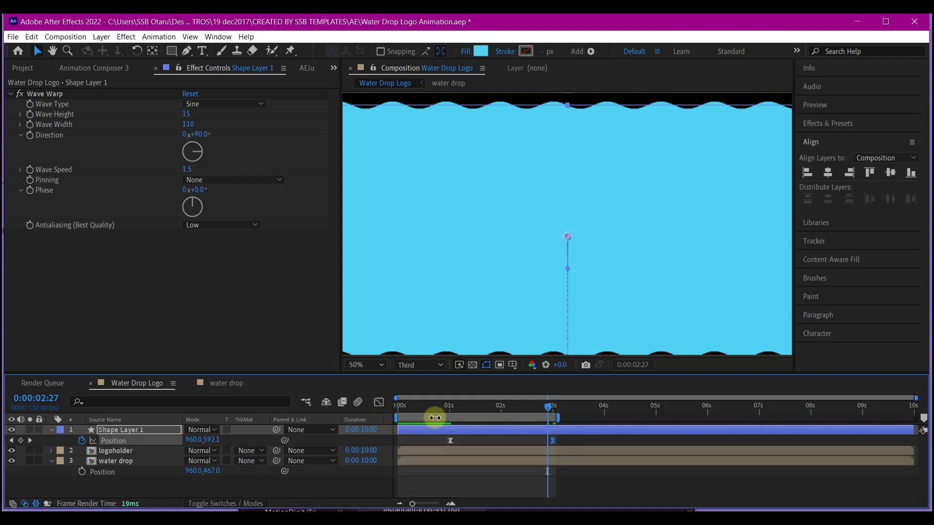
- Preview the rise and move the end keyframe later to about 4:23
click(435, 409)
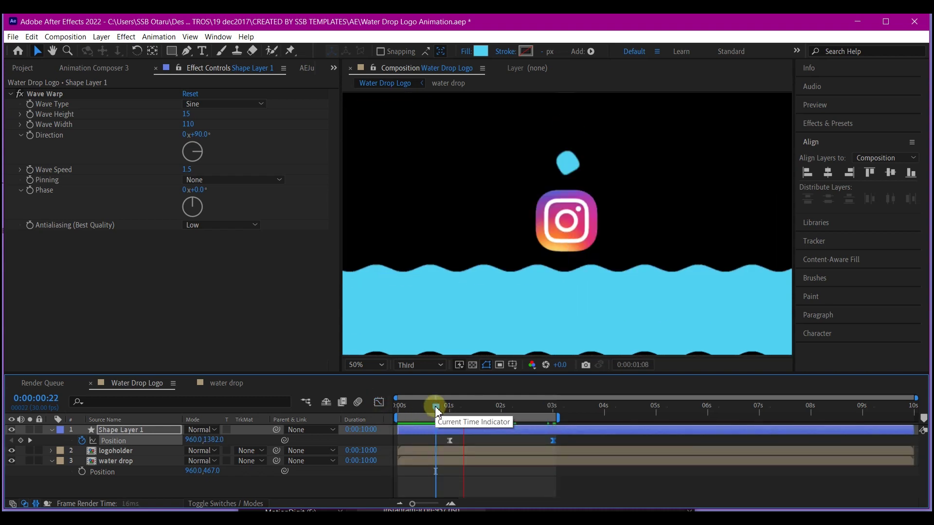
key(space)
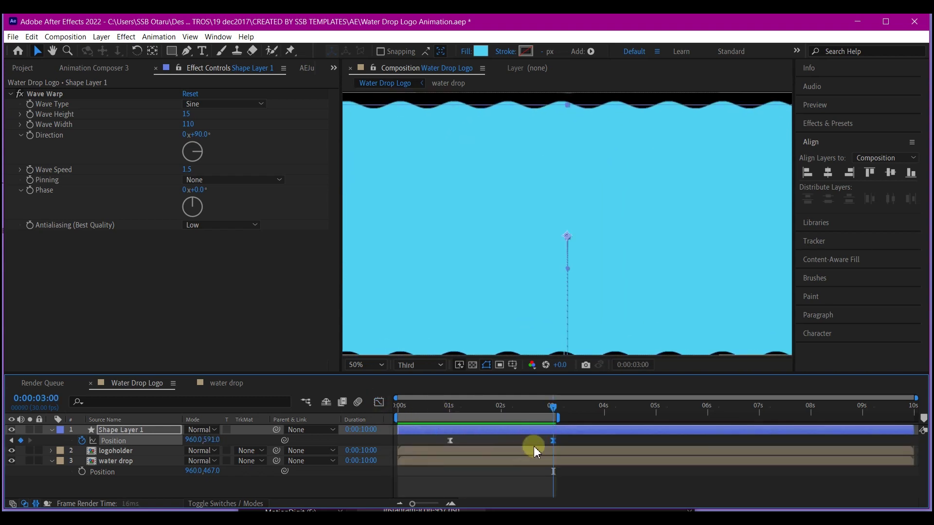
drag(557, 446, 646, 443)
click(444, 407)
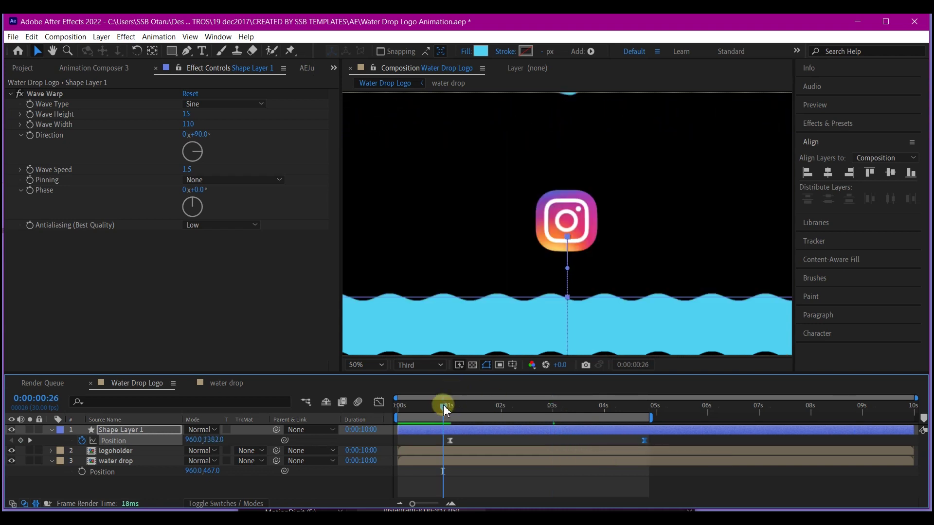
key(space)
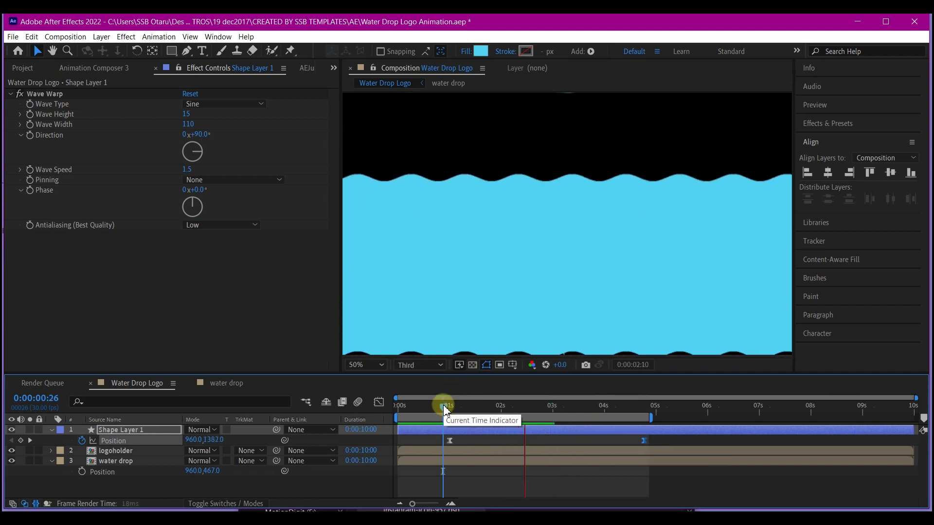
- Set logoholder's Track Matte to Alpha Matte 'Shape Layer 1' and scrub to check the masked logo
click(496, 472)
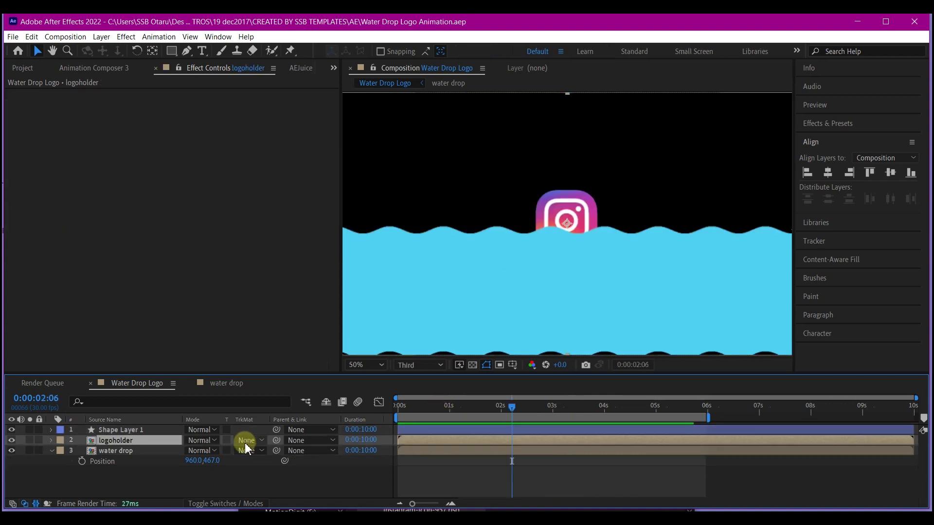
click(248, 440)
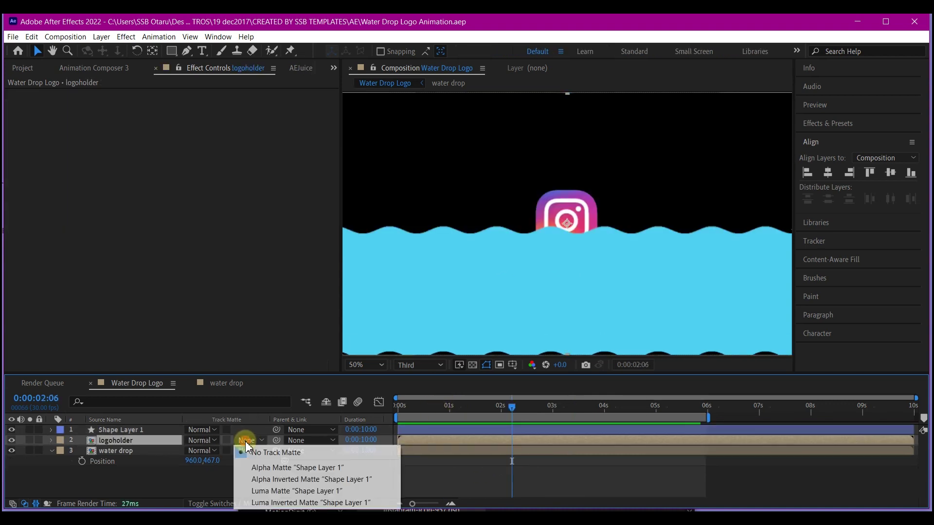
click(267, 468)
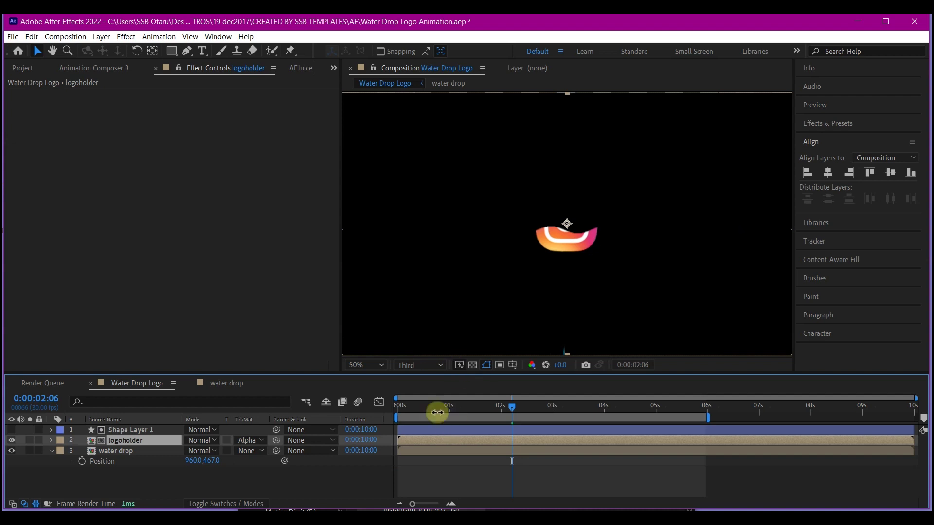
drag(407, 413, 477, 408)
click(439, 440)
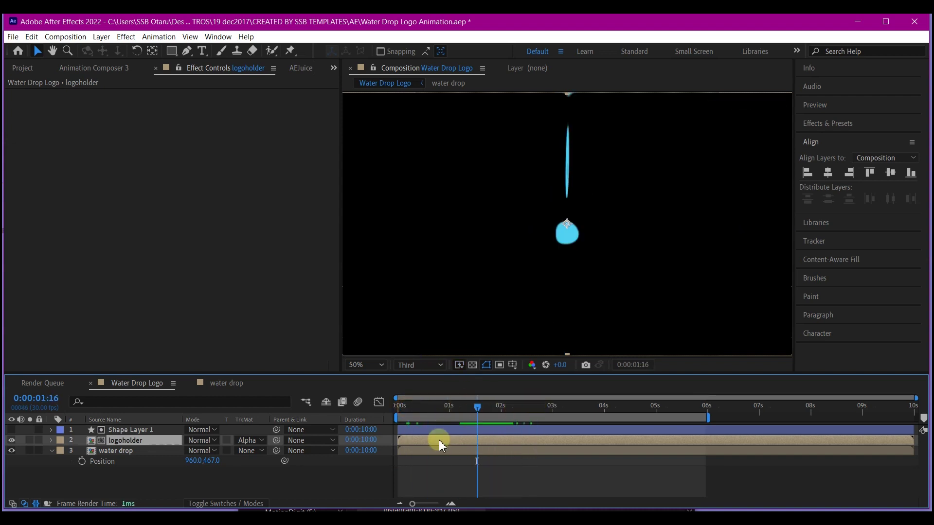
- Shift both water-rise Position keyframes earlier so the rise starts near 0.5s, then preview
click(467, 430)
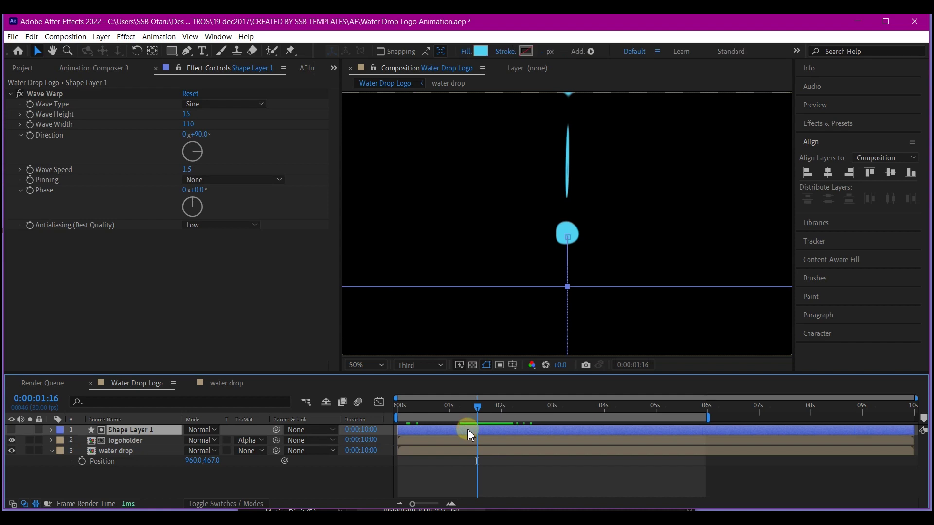
key(p)
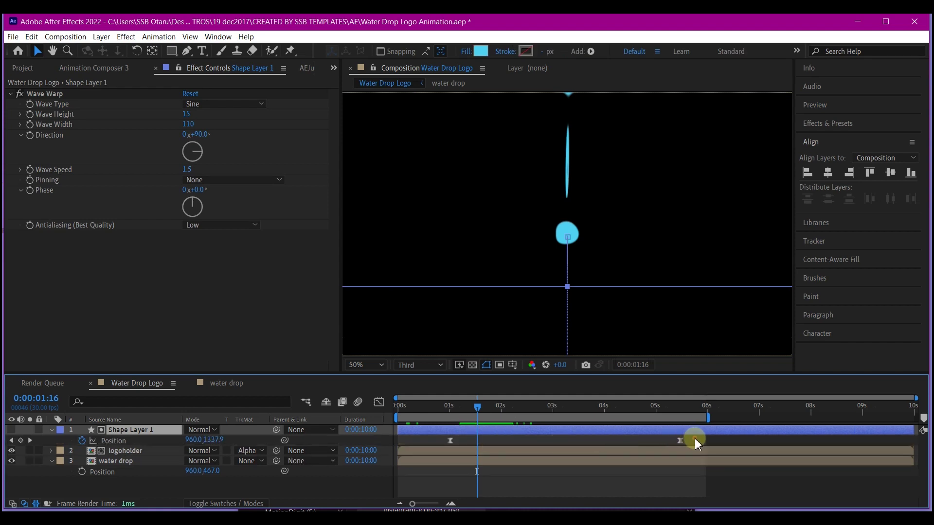
drag(694, 438, 424, 450)
drag(415, 403, 386, 411)
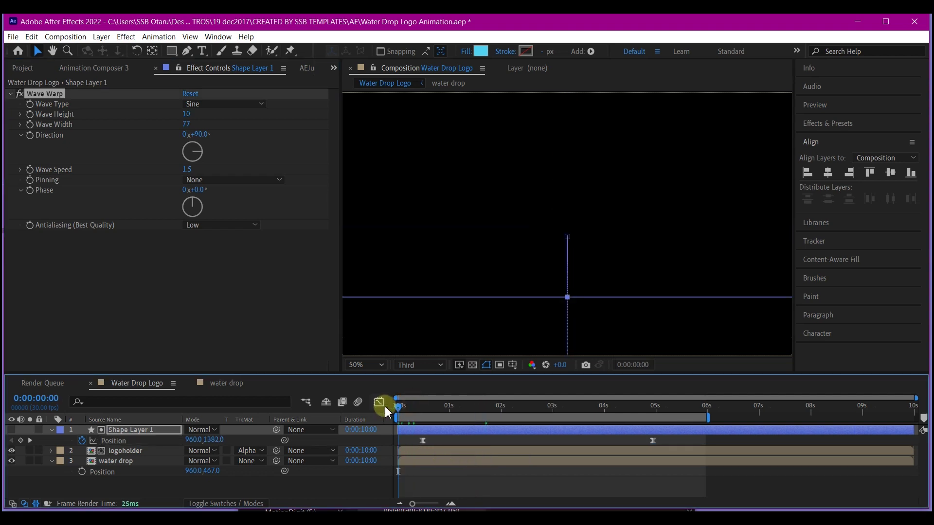
key(space)
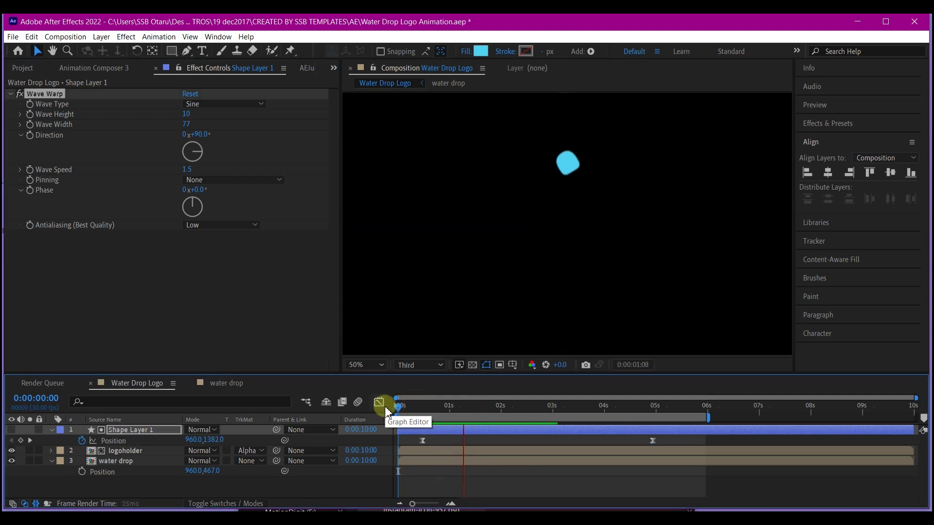
key(space)
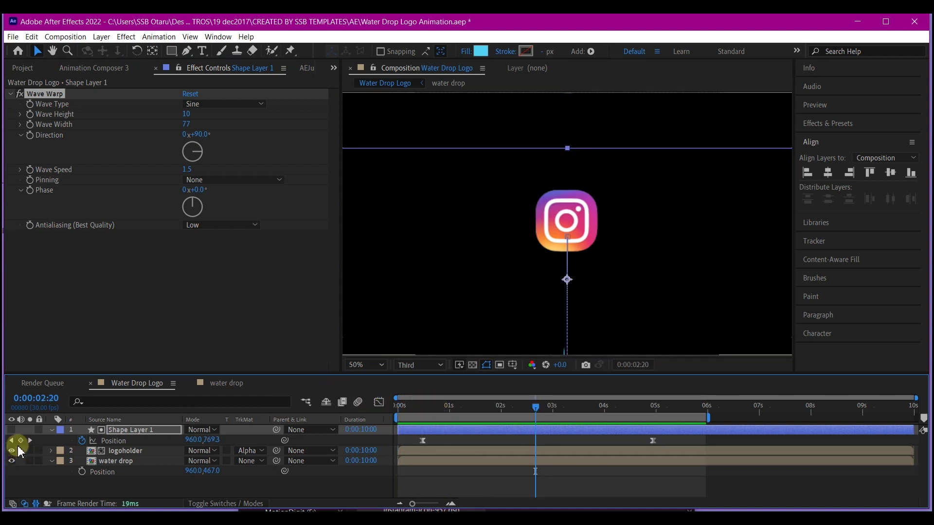
- Pre-compose the logoholder and water shape layers together into a 'logo one' composition
click(51, 430)
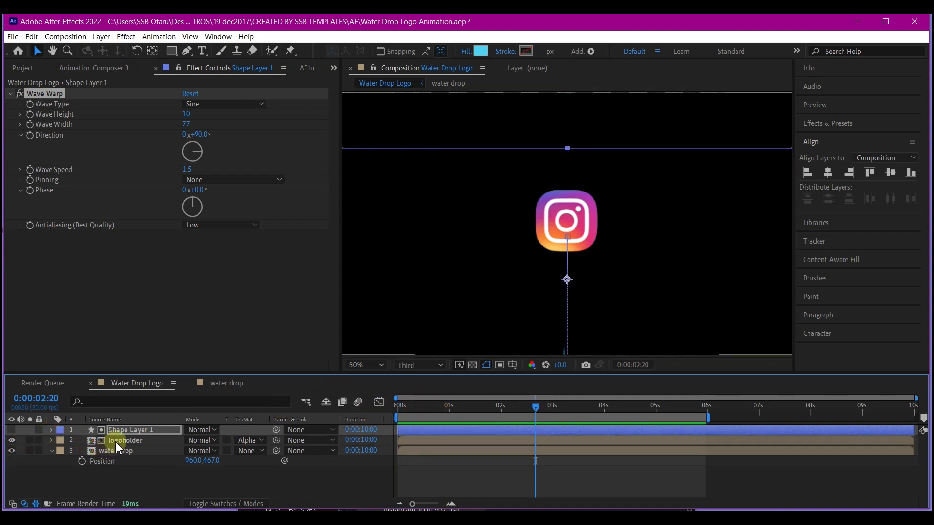
click(120, 441)
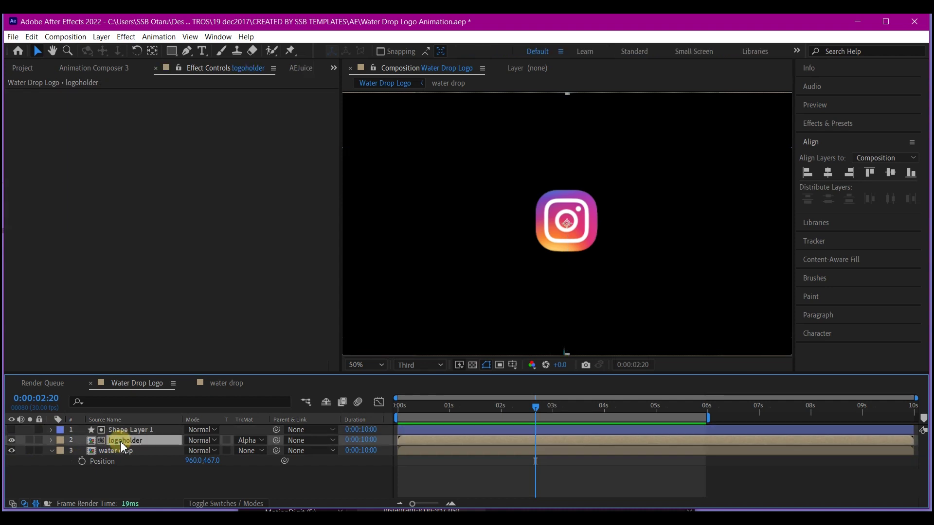
shift+click(139, 430)
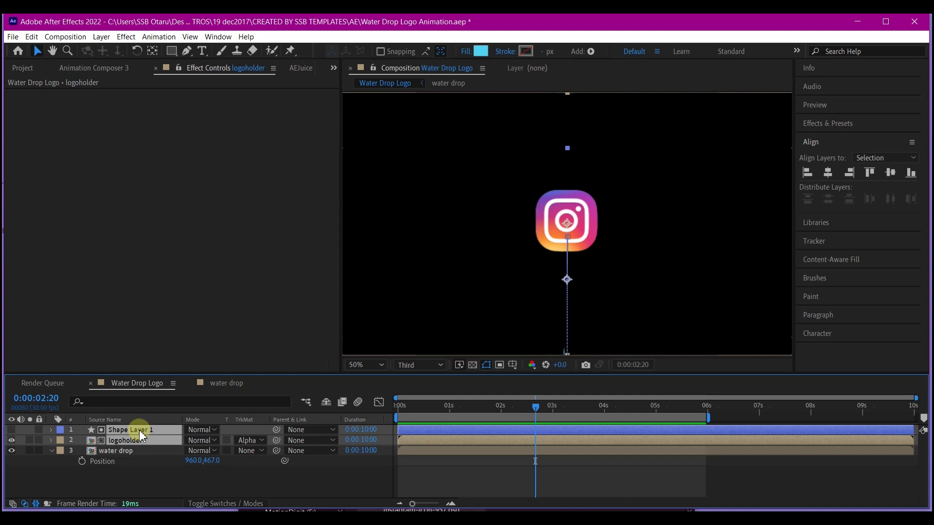
key(ctrl+shift+c)
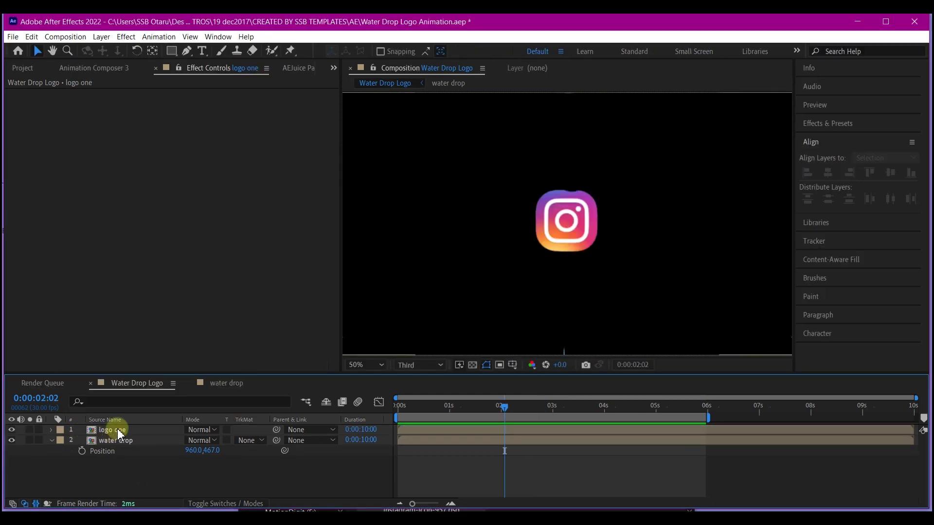
- Duplicate the logo one layer twice and shift the top copy slightly later
click(118, 428)
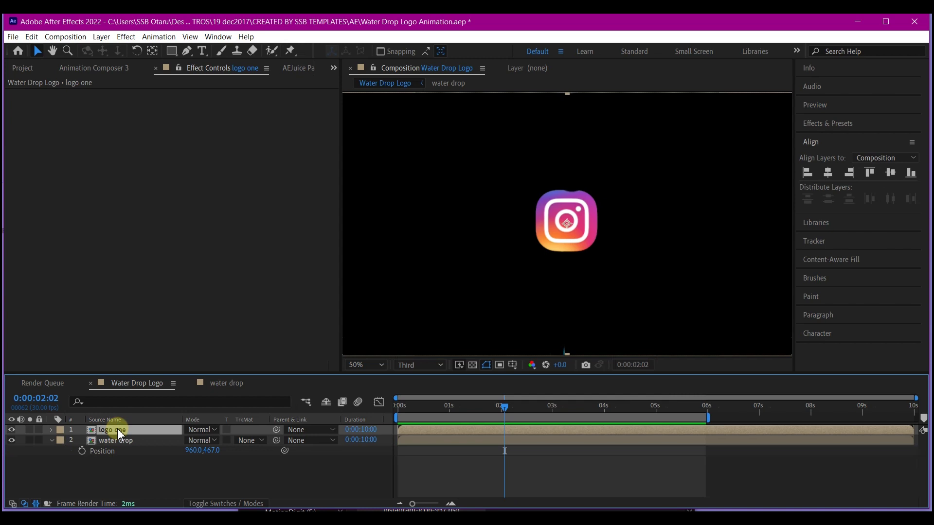
key(ctrl+d)
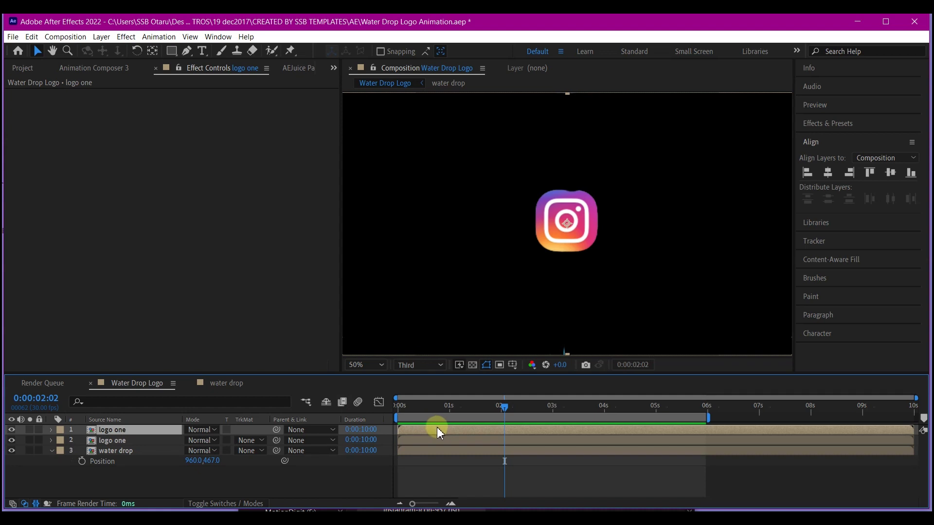
key(ctrl+d)
drag(418, 433, 432, 432)
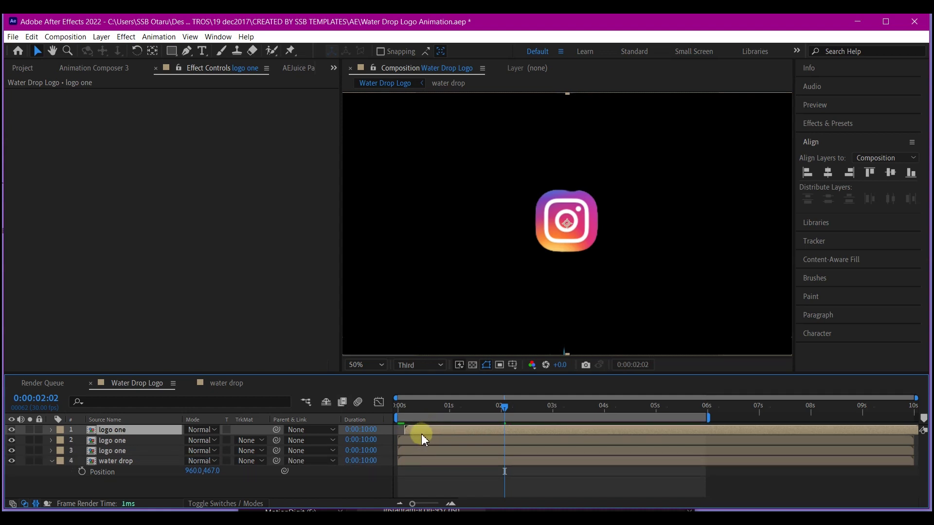
- Stagger the second and third logo one copies' start times beneath the top one
click(421, 440)
shift+click(430, 430)
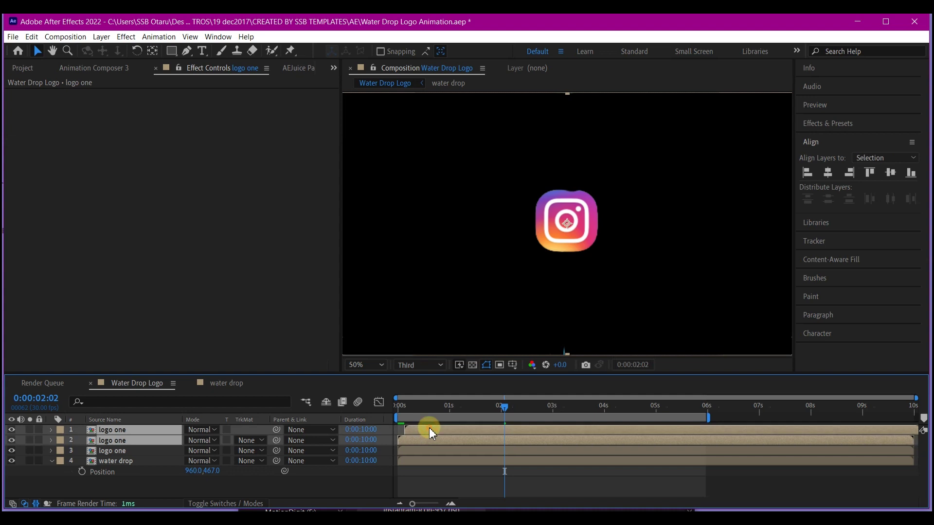
click(421, 447)
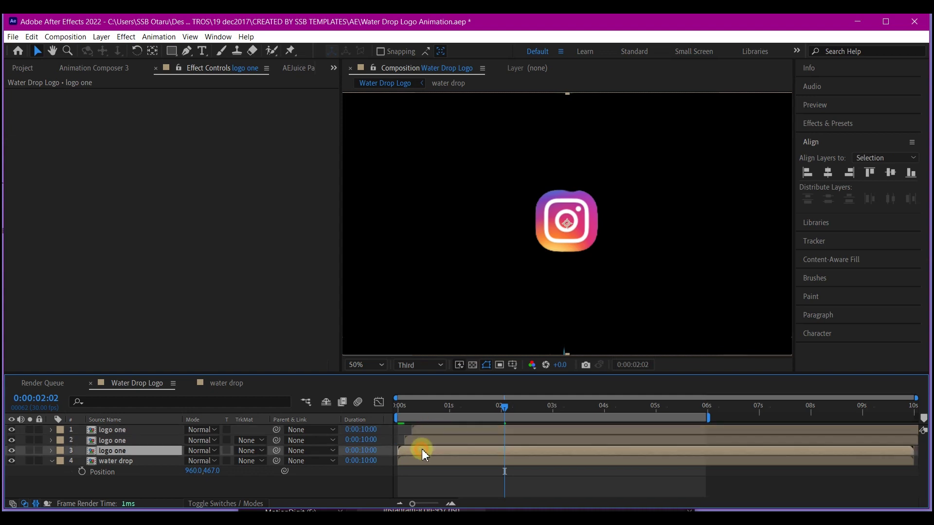
ctrl+click(433, 432)
click(429, 440)
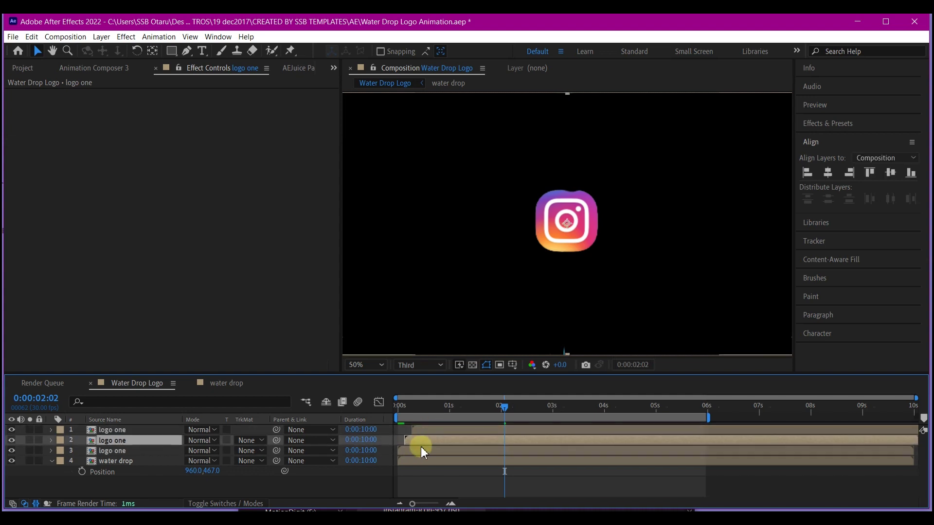
click(445, 450)
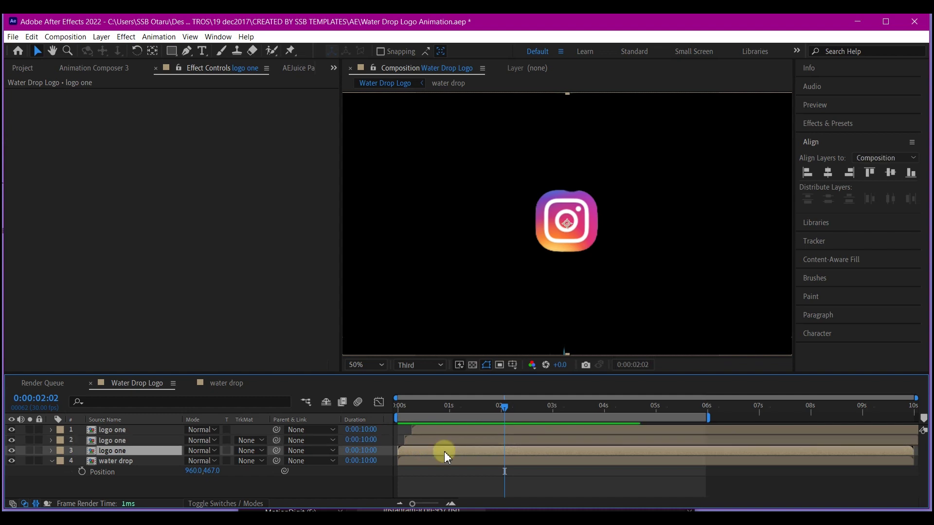
- Apply a Fill effect to the third logo one layer, sampling the falling drop's light blue
key(ctrl+space)
text(fill)
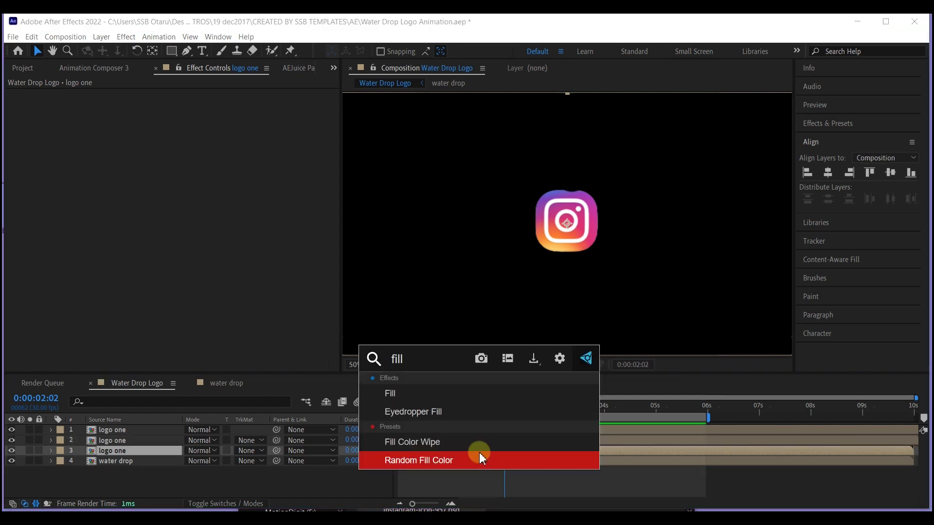
click(463, 399)
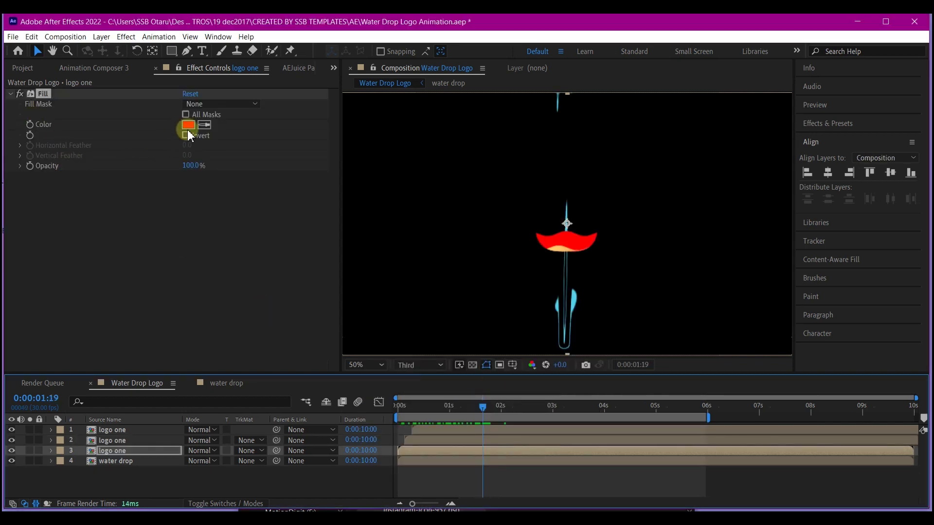
click(205, 128)
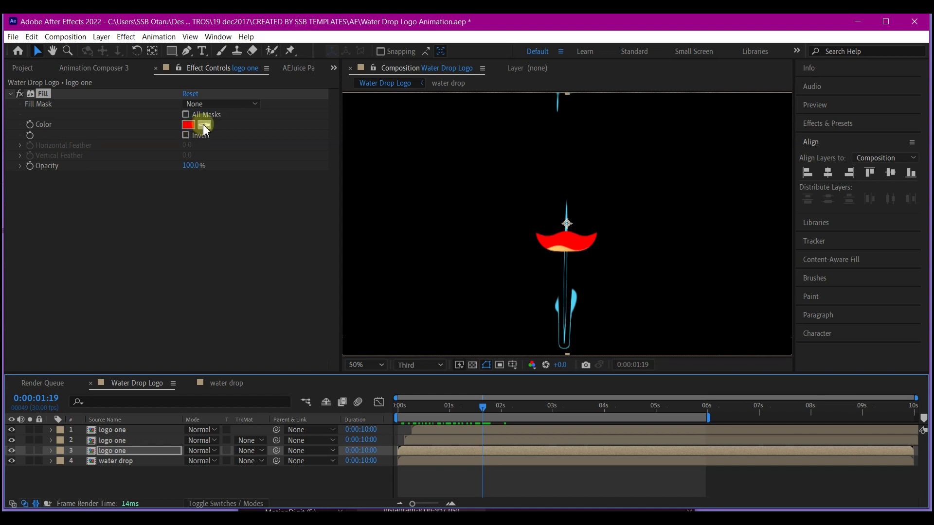
click(575, 298)
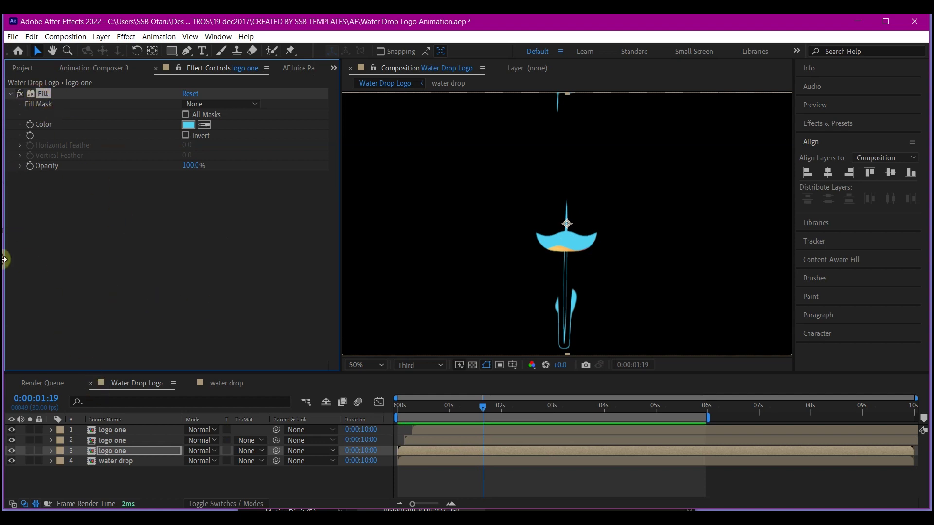
- Paste the Fill effect onto the second logo one layer and set its colour to near-white
click(430, 444)
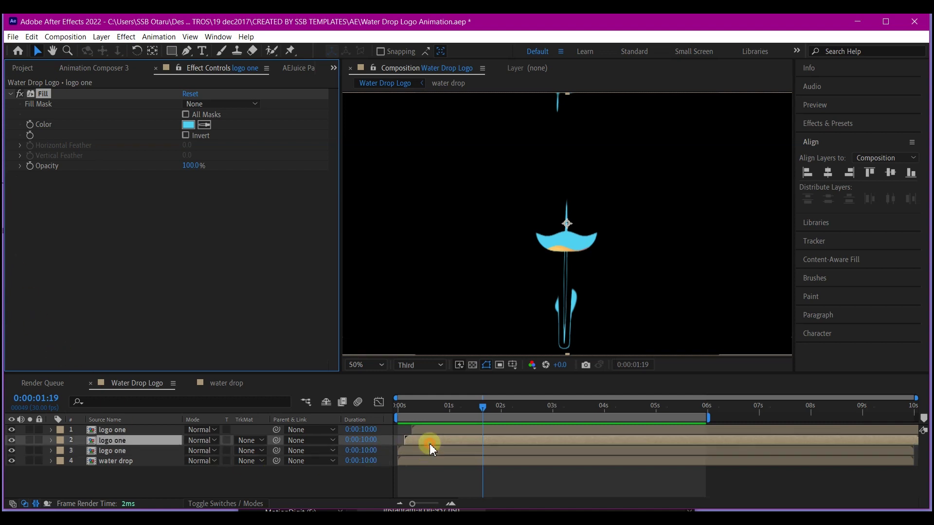
key(ctrl+v)
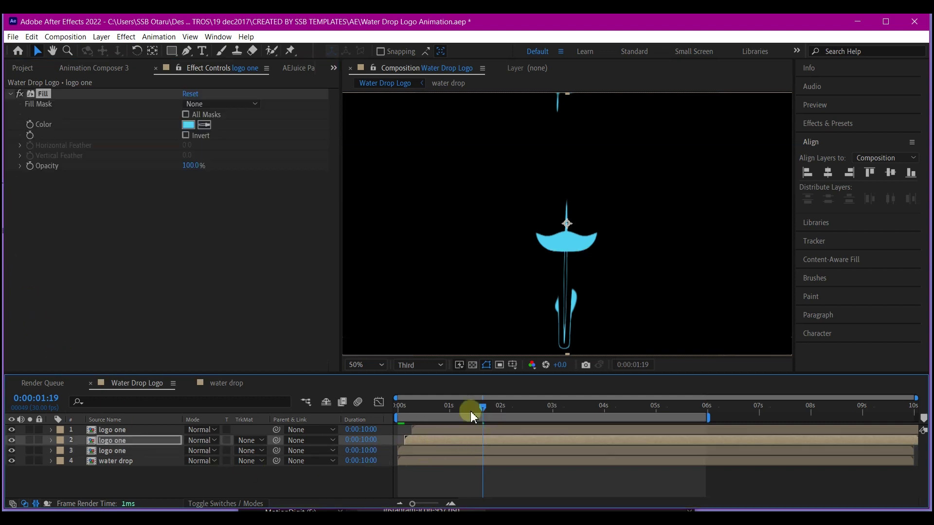
click(188, 125)
click(360, 327)
click(603, 325)
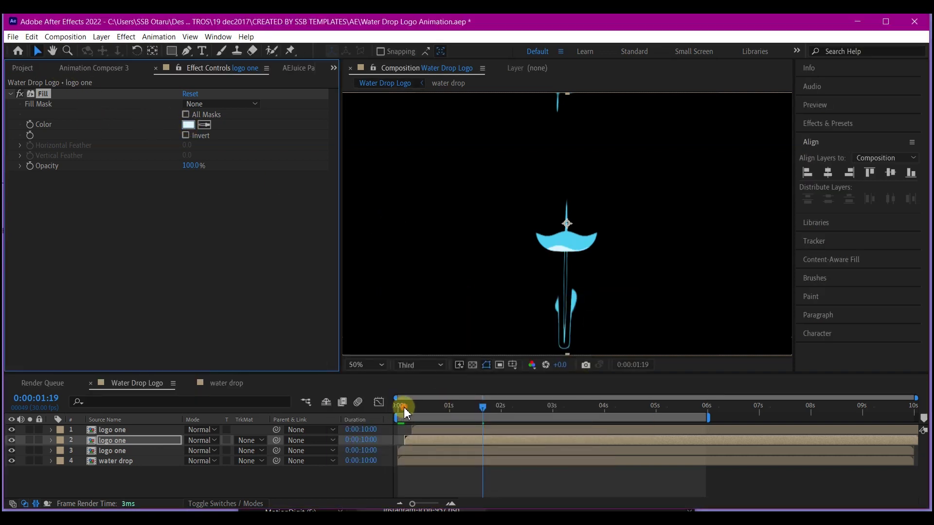
- Zoom the timeline, select the logo one layers and preview the animation from the start
drag(404, 411, 478, 432)
key(equal)
click(465, 448)
ctrl+click(469, 438)
ctrl+click(487, 429)
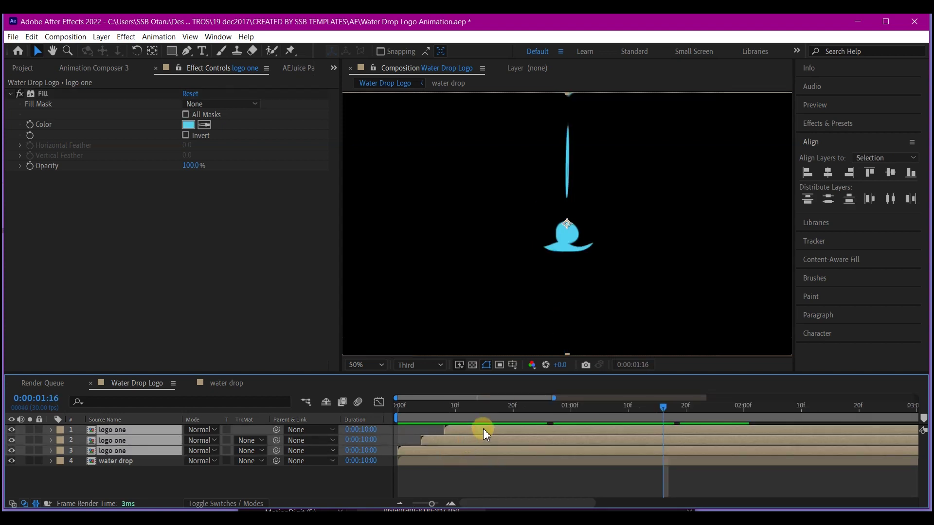
key(space)
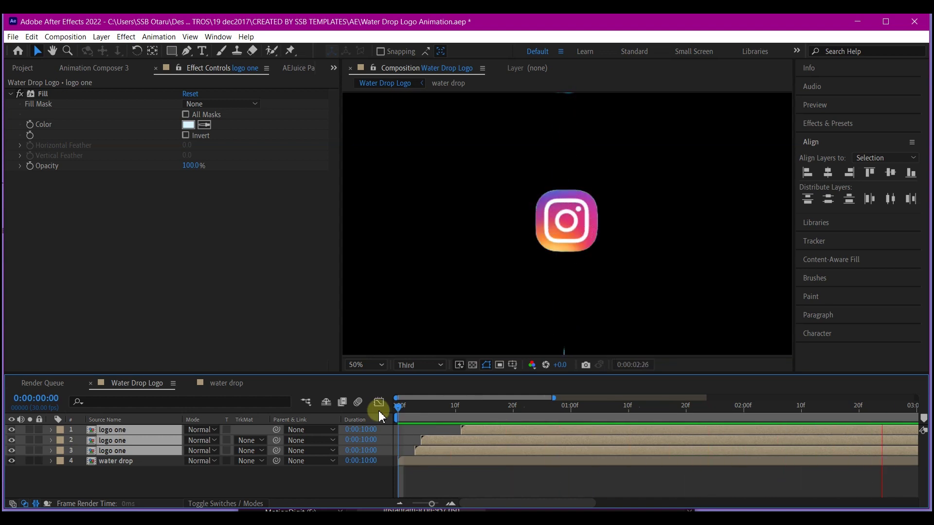
- Replay the preview and scrub to where the water drop reaches the logo
click(398, 408)
key(space)
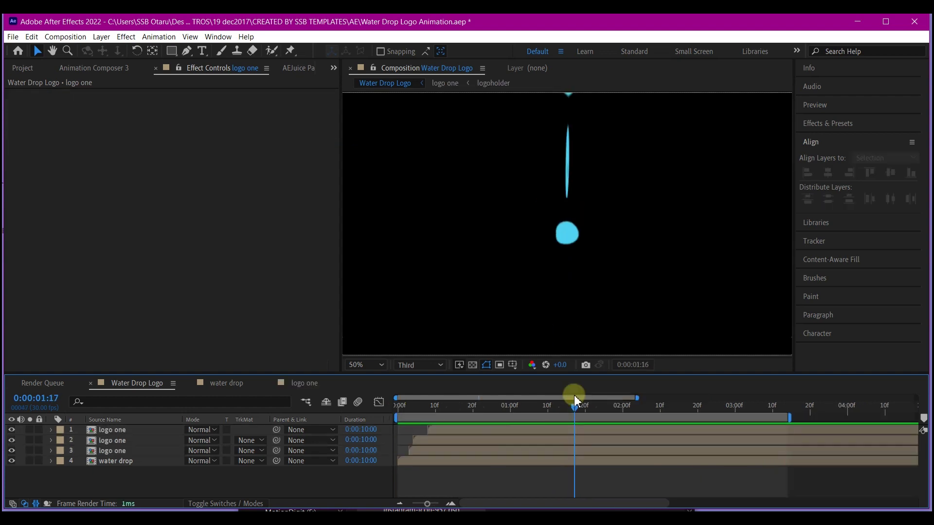
drag(573, 396, 616, 397)
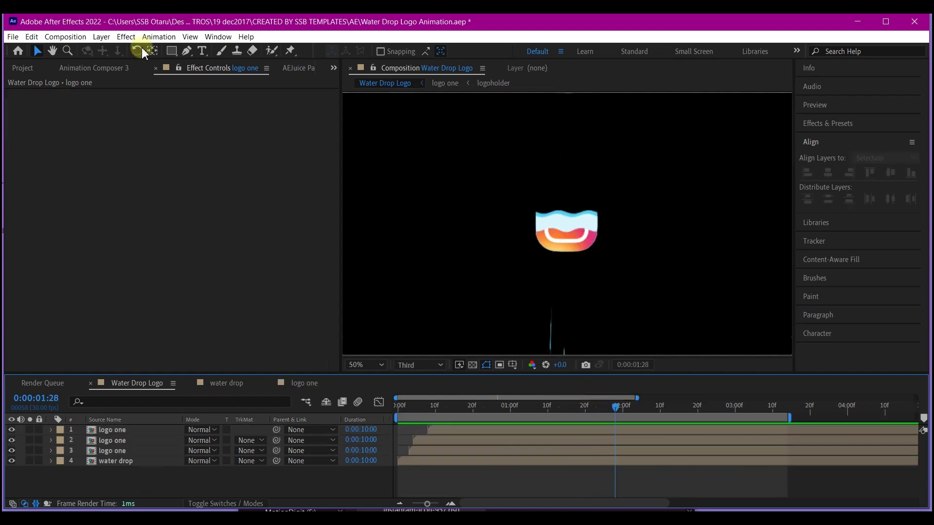
- Draw a rectangle shape across the lower part of the frame
drag(171, 51, 213, 54)
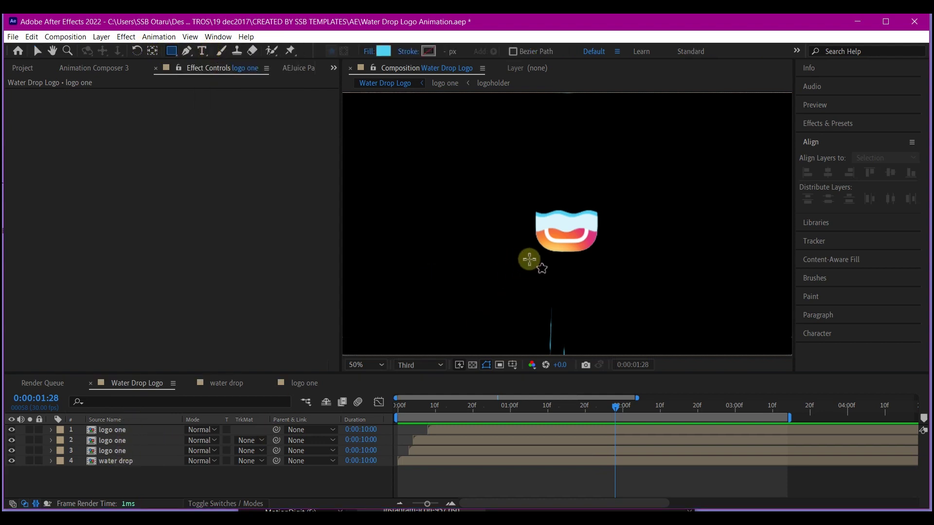
key(comma)
key(comma)
mouse_move(439, 233)
mouse_down()
mouse_move(589, 281)
mouse_move(746, 296)
mouse_move(740, 301)
mouse_up()
key(v)
key(period)
key(period)
key(period)
key(period)
click(134, 429)
- Nudge Shape Layer 1's position slightly down and move it just above water drop
click(133, 429)
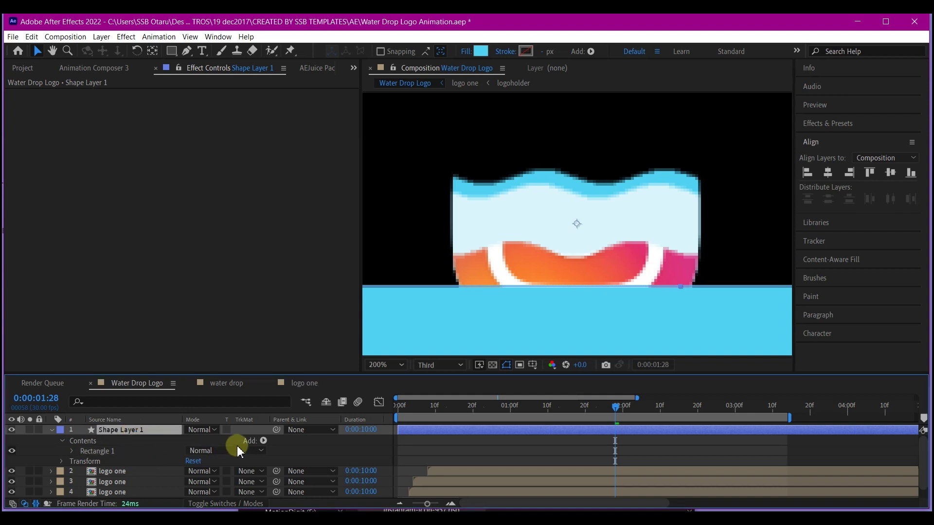
key(p)
drag(209, 440, 230, 434)
drag(118, 431, 134, 483)
- Set water drop's track matte to Alpha Inverted Matte and fit the composition in the viewer
click(247, 481)
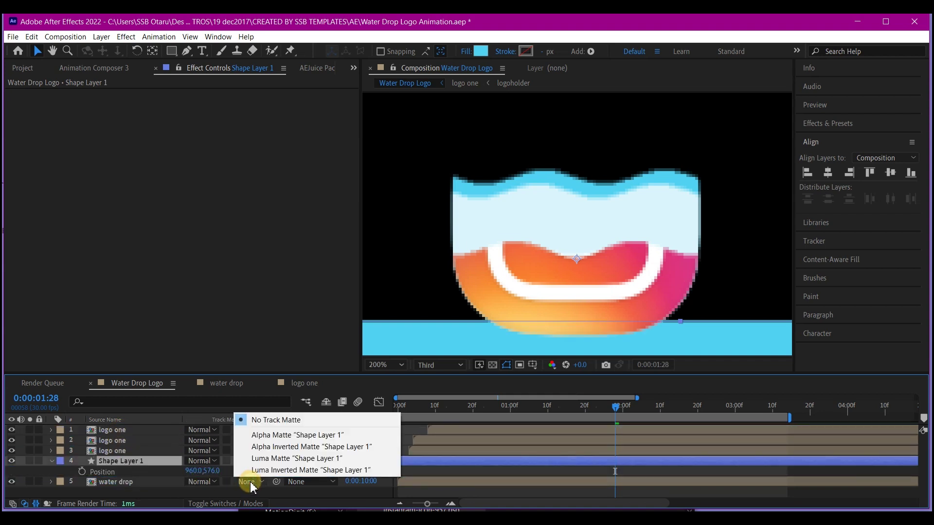
click(284, 446)
click(379, 365)
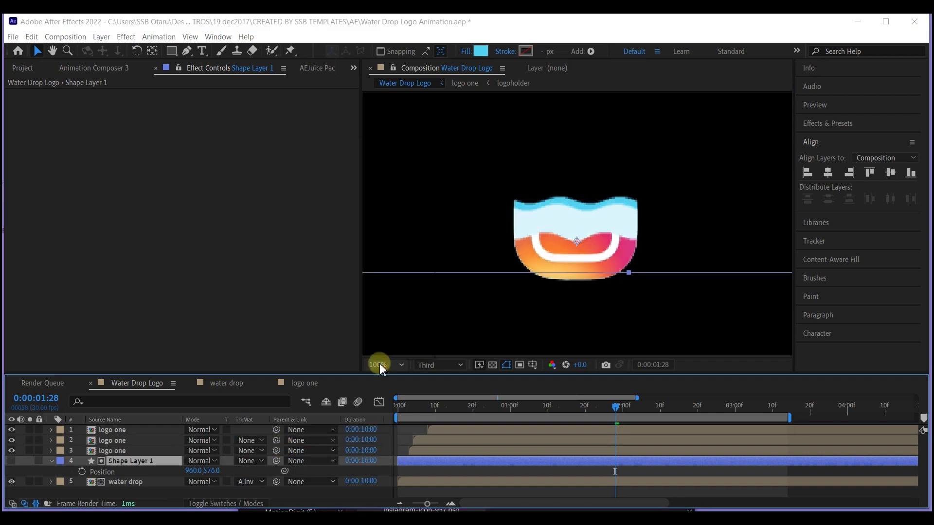
click(378, 365)
click(396, 149)
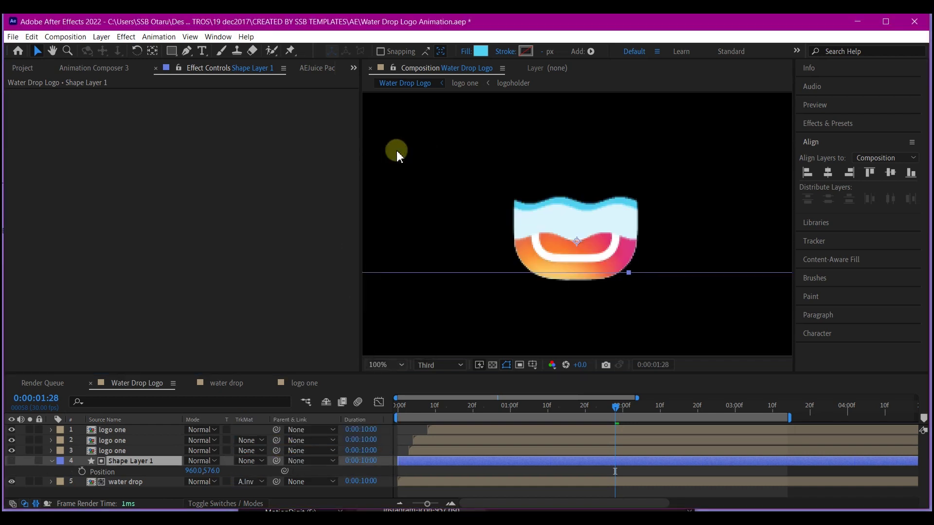
click(389, 408)
key(space)
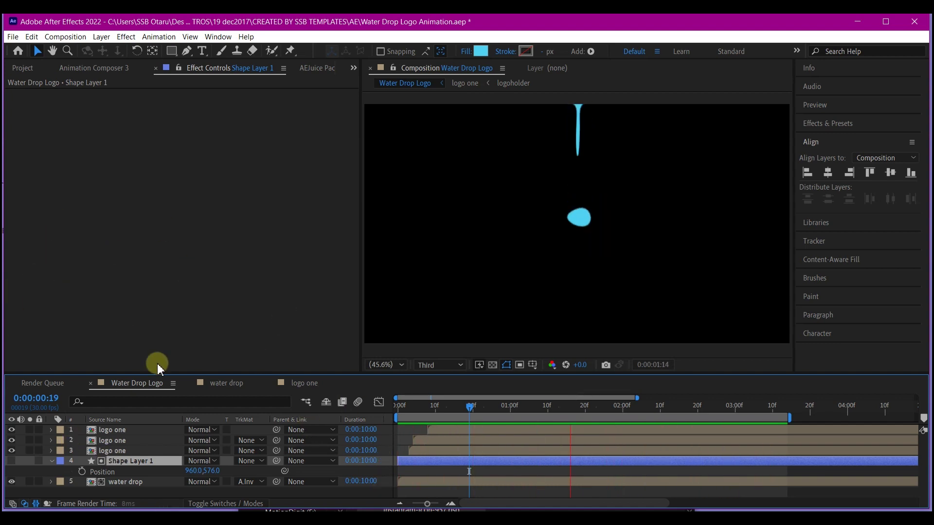
key(space)
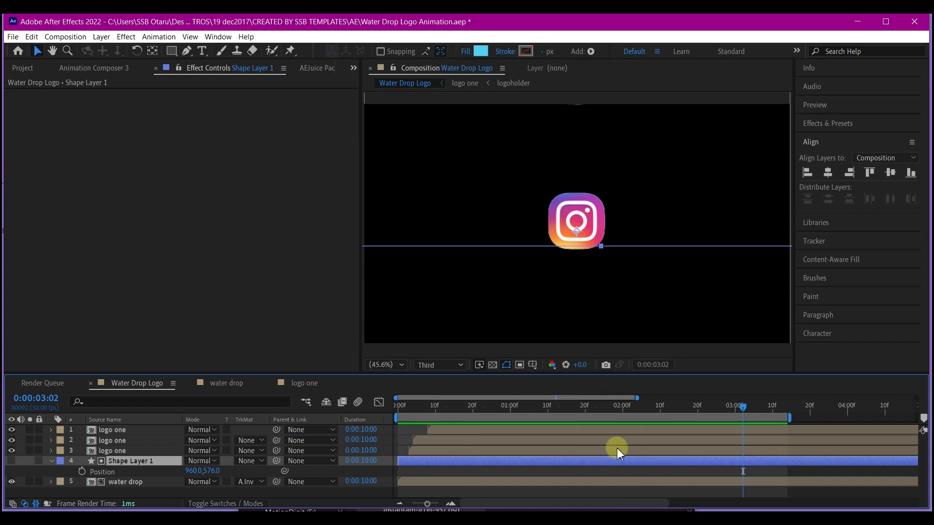
click(778, 386)
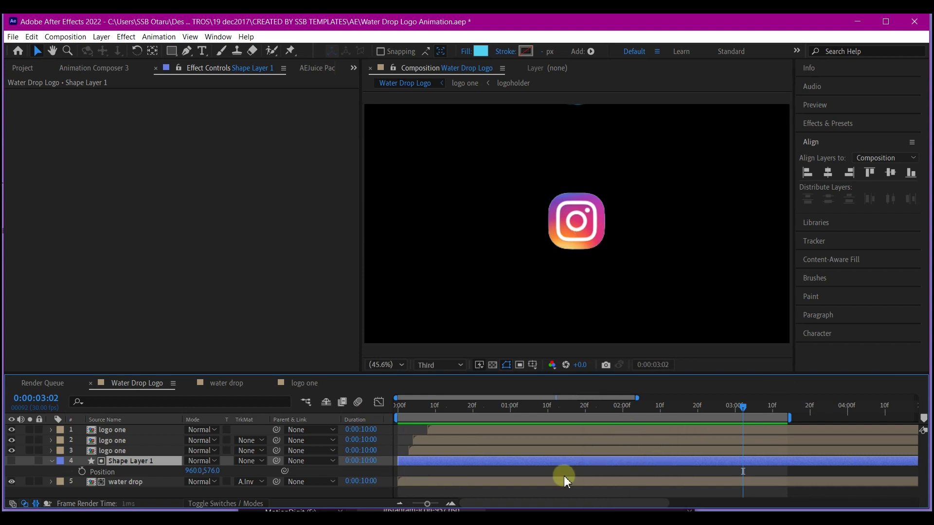
key(space)
key(space)
drag(844, 417, 642, 389)
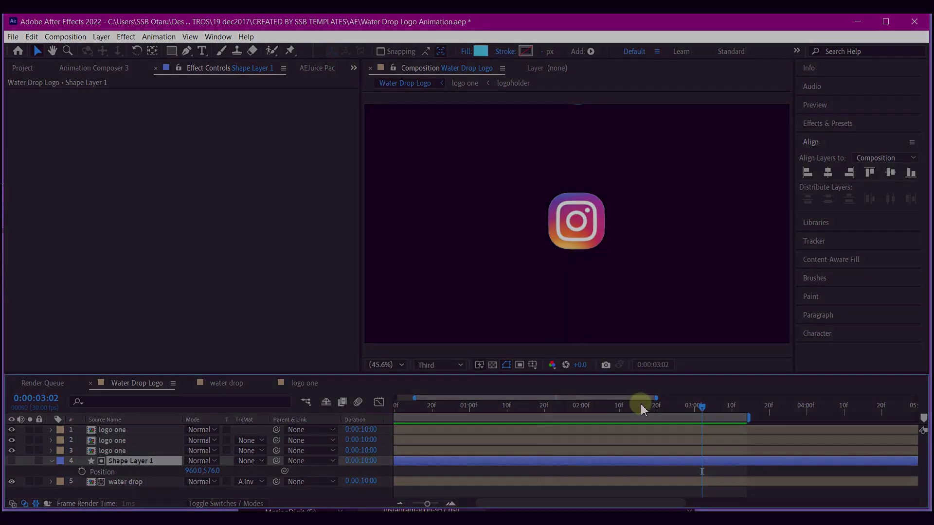